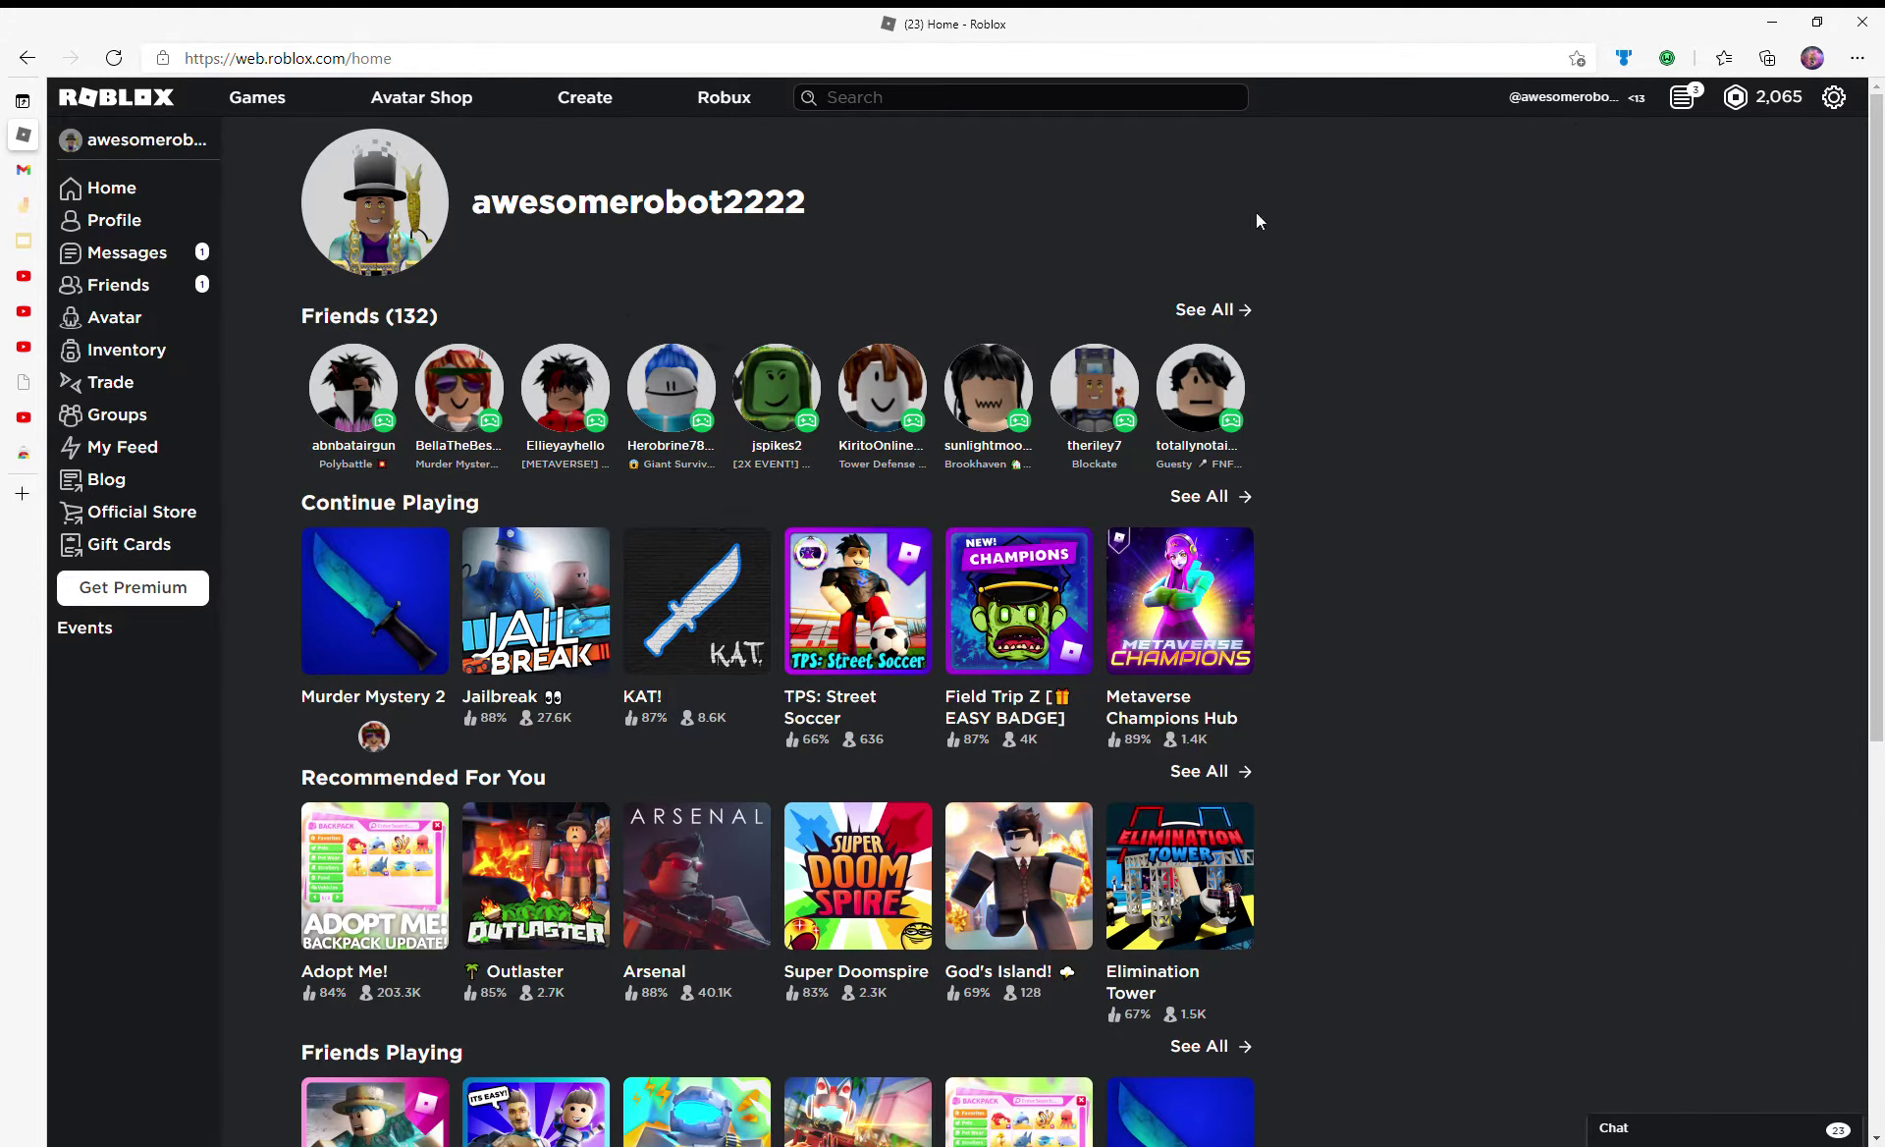
- Search the Chrome Web Store for the Windscribe free VPN extension
{"action": "left_click", "coordinate": [25, 456]}
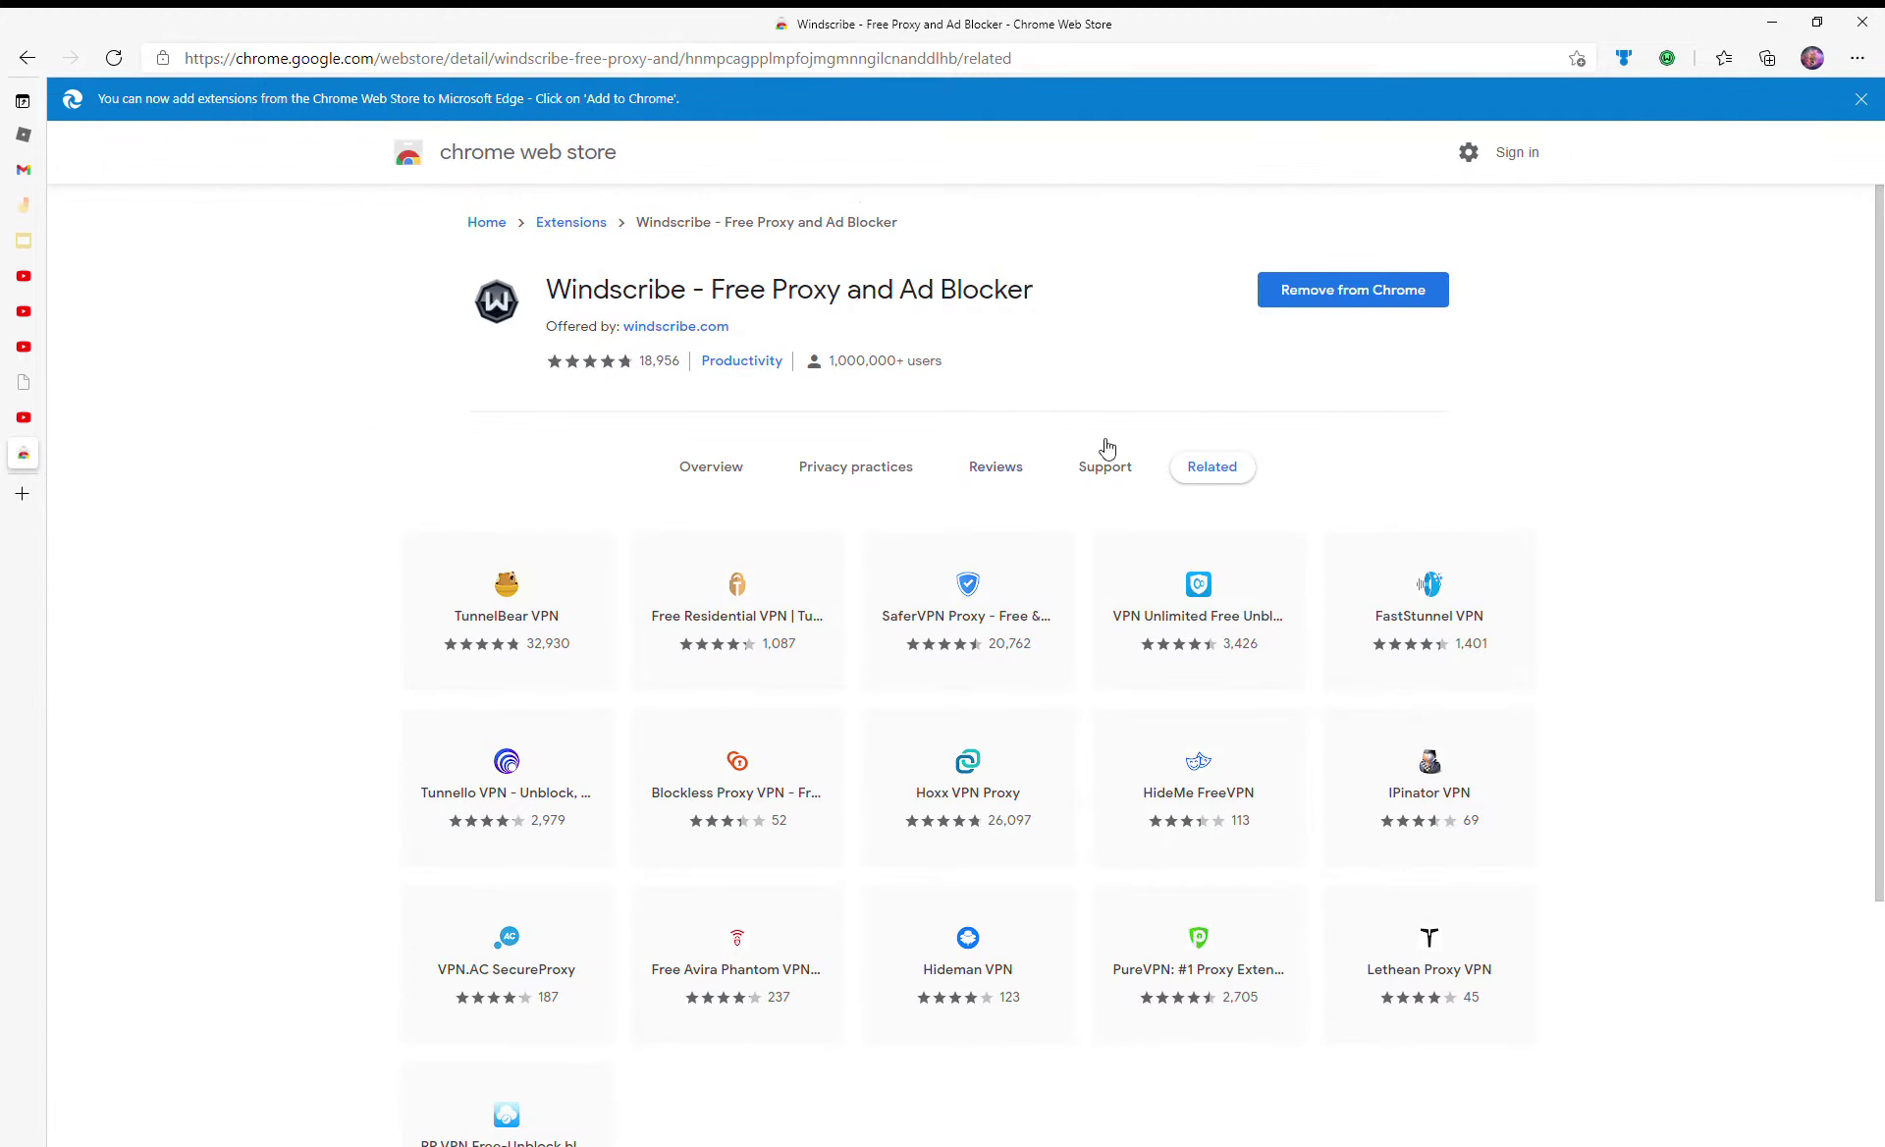
{"action": "left_click", "coordinate": [22, 59]}
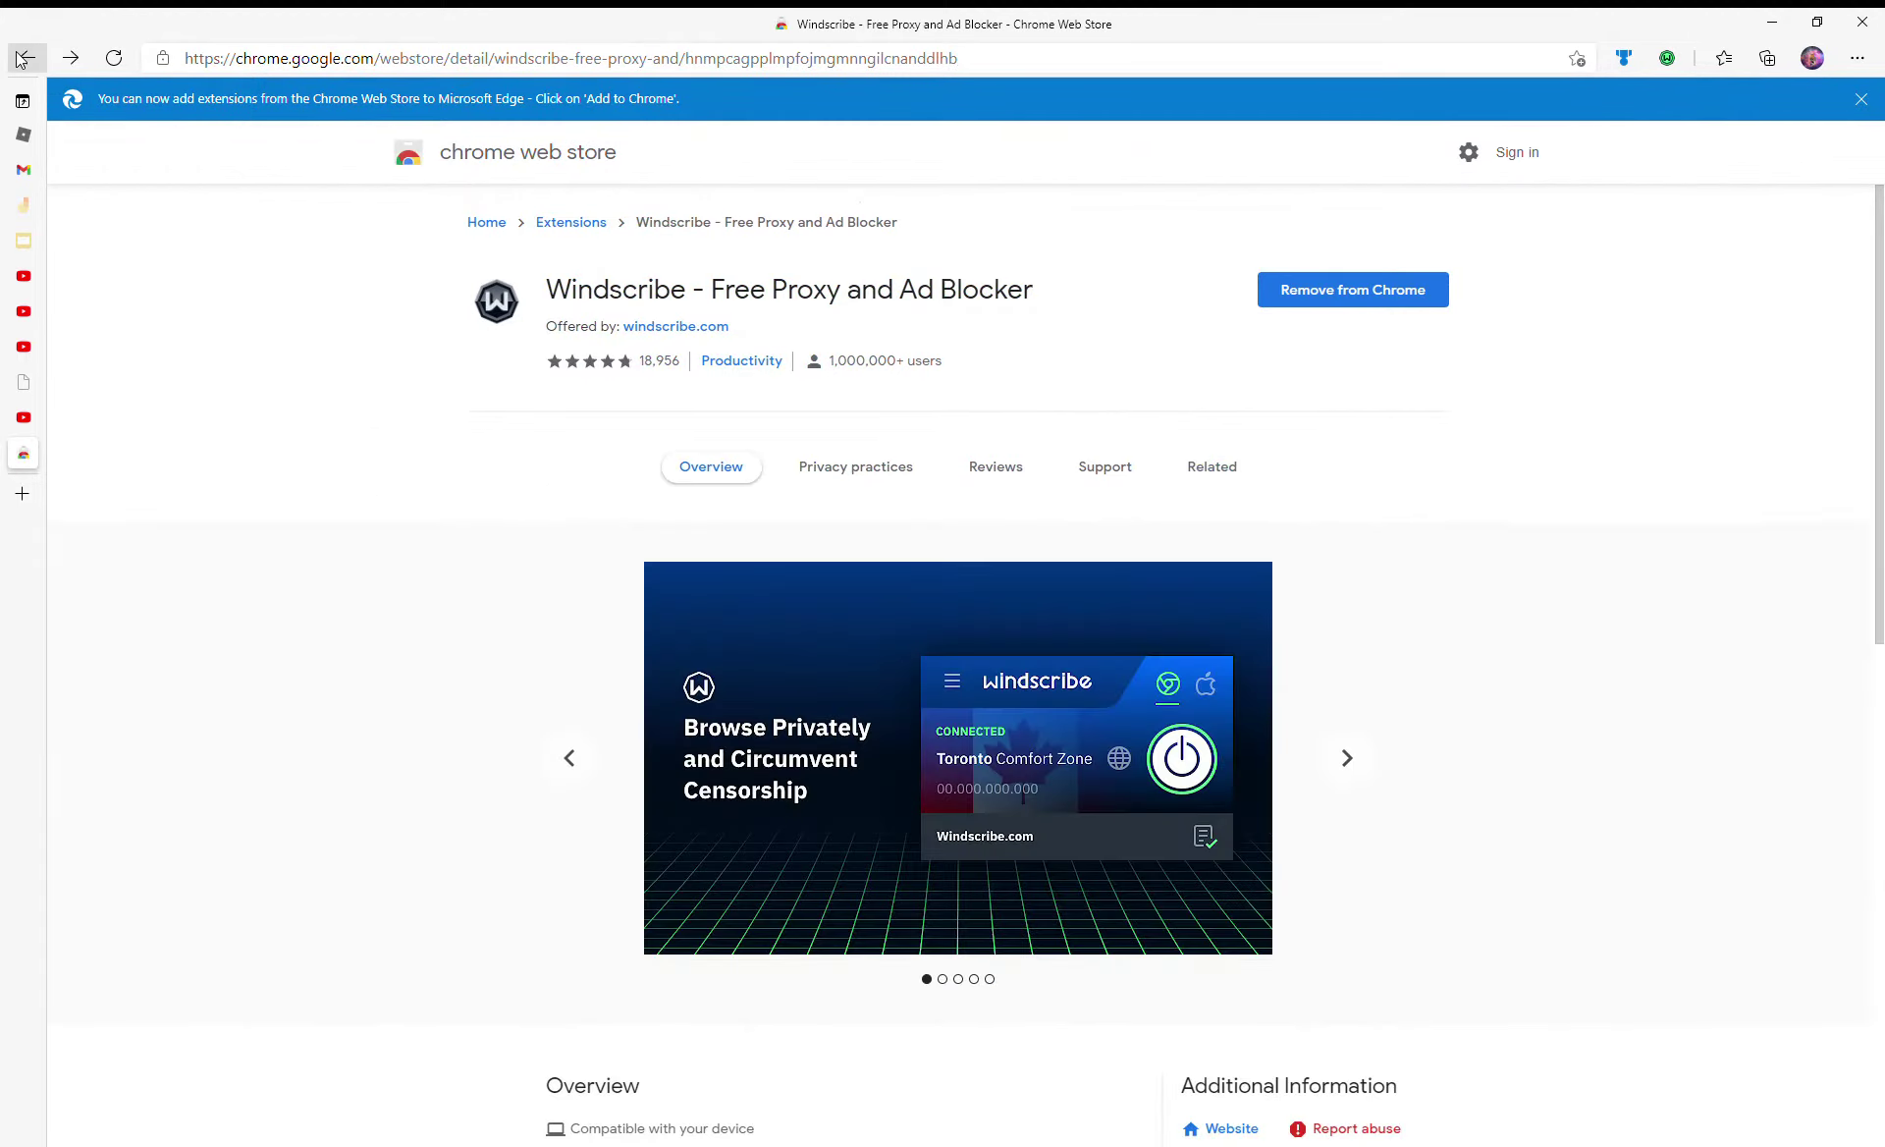
{"action": "left_click", "coordinate": [21, 59]}
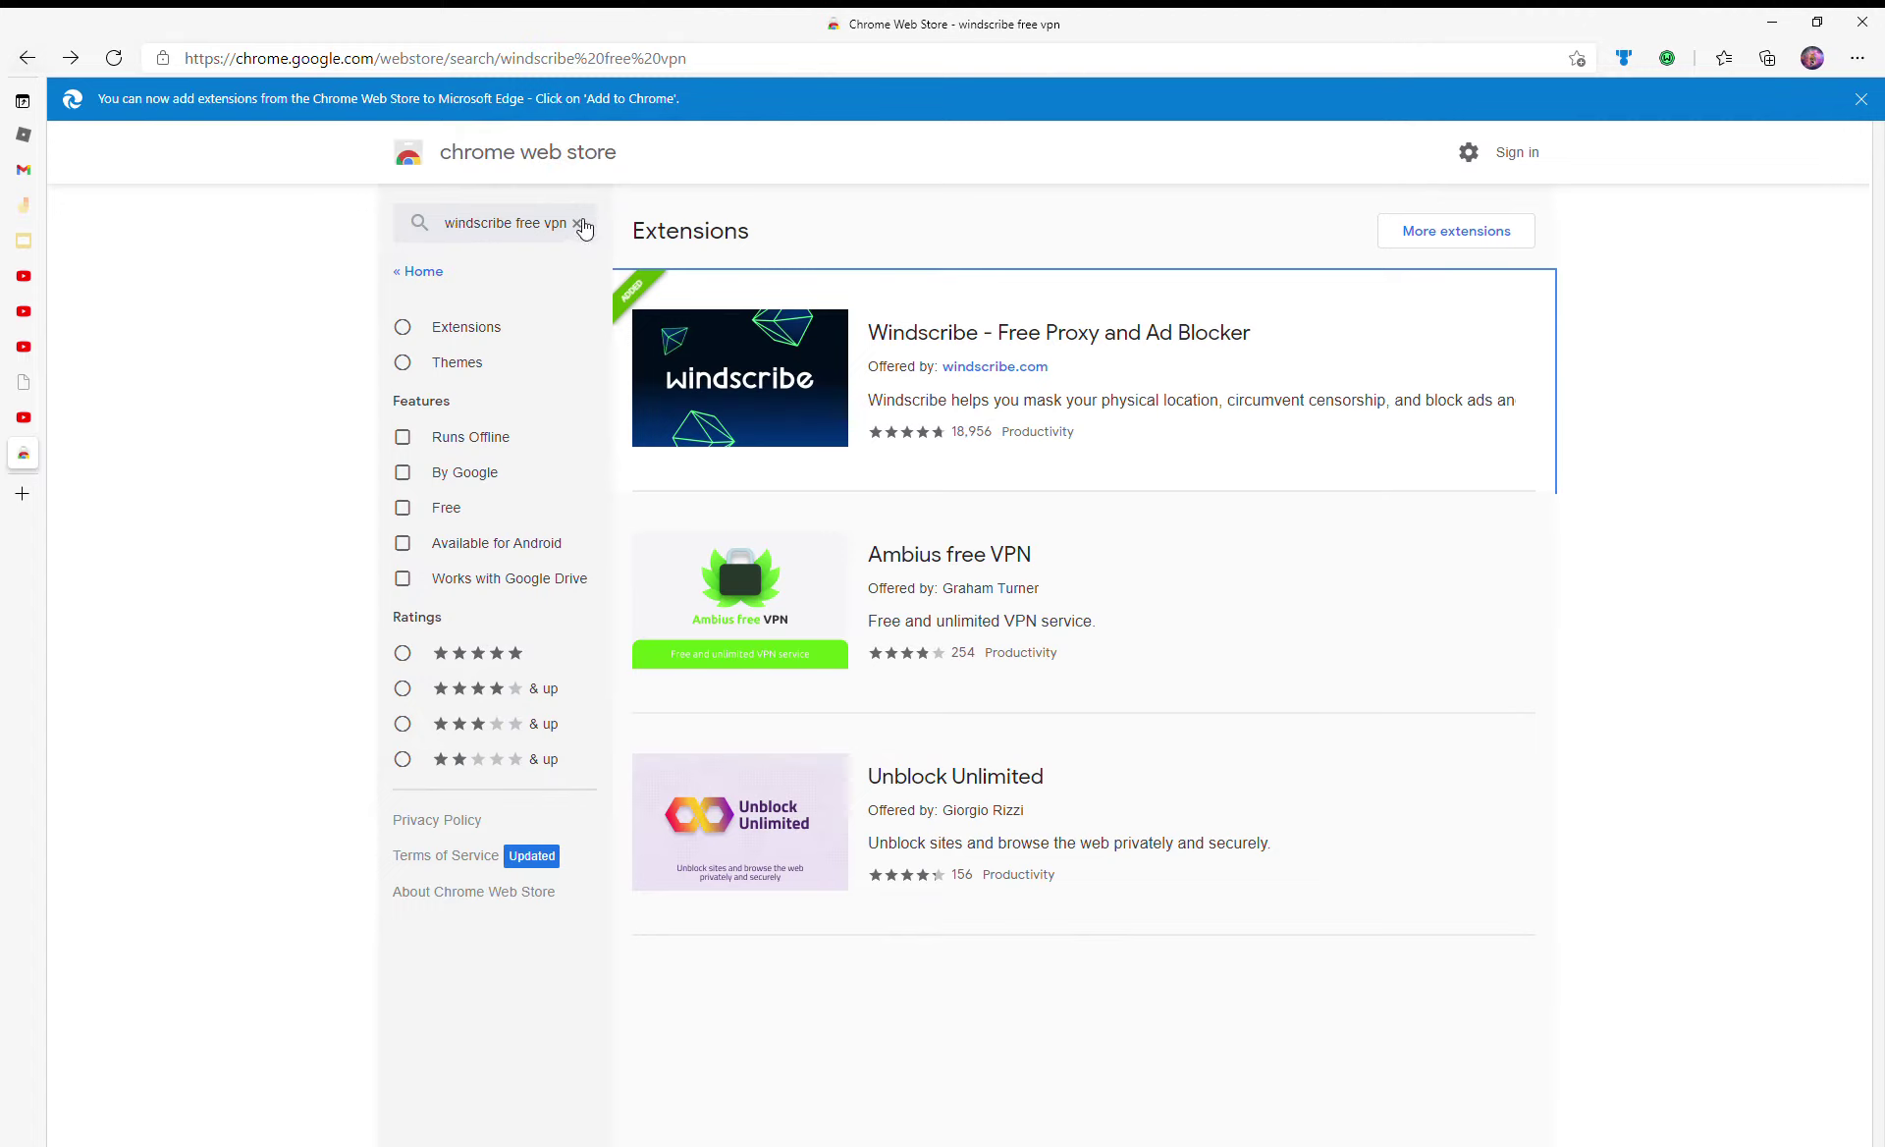
{"action": "left_click", "coordinate": [579, 224]}
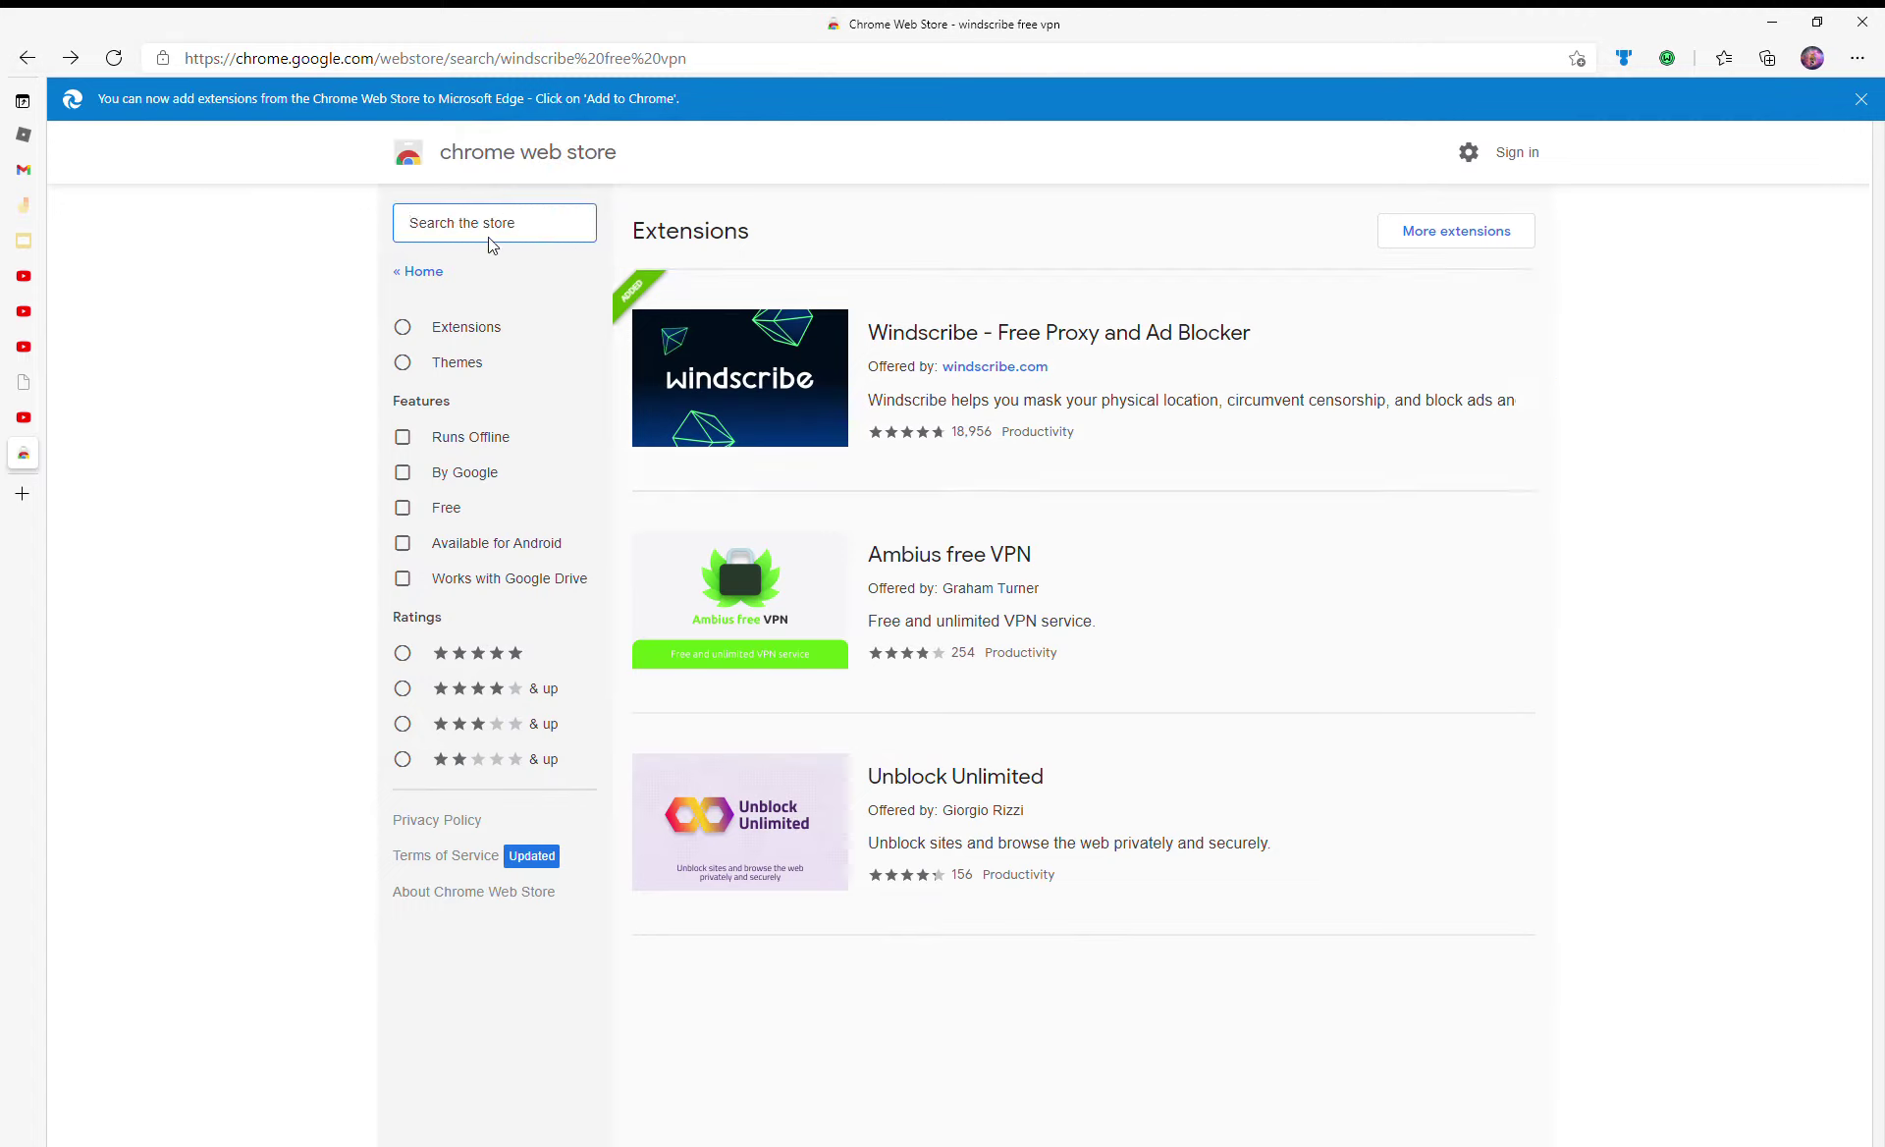
{"action": "type", "text": "win"}
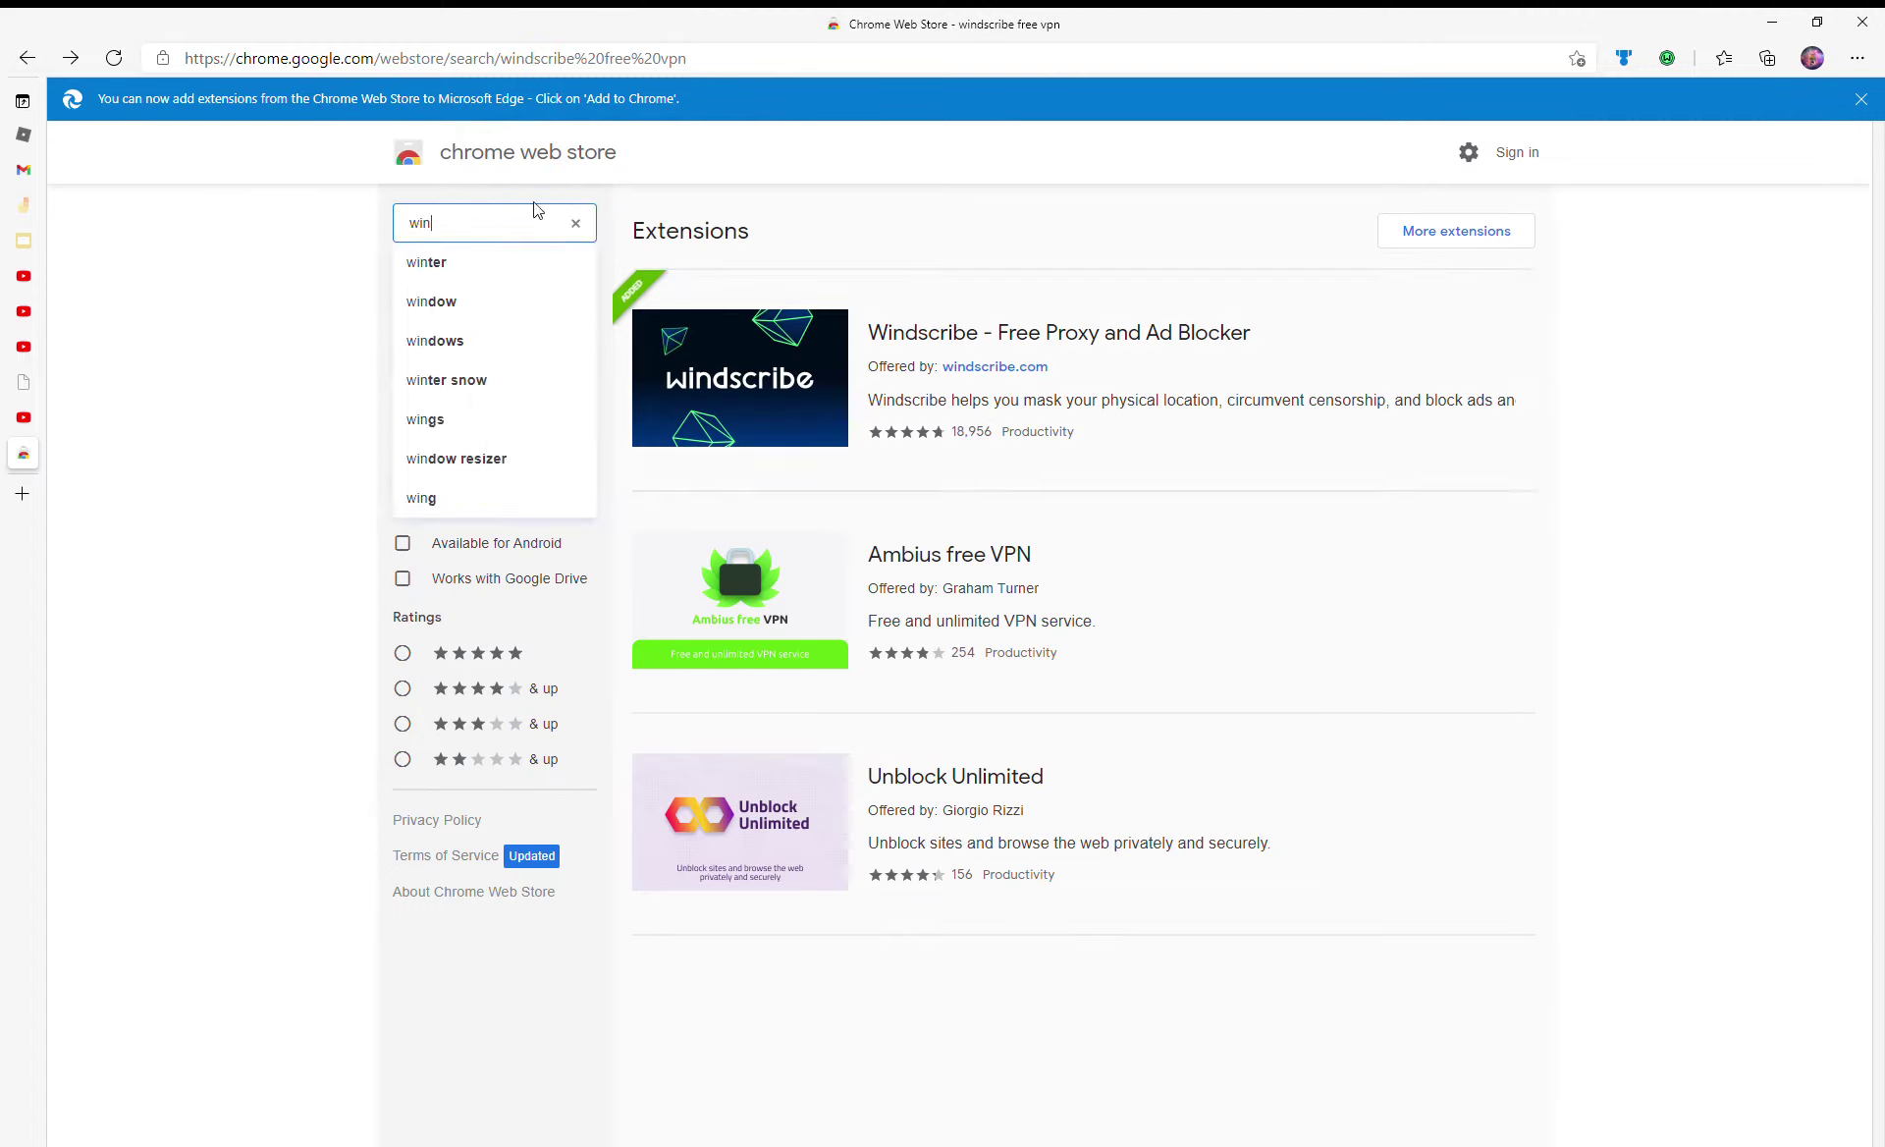
{"action": "type", "text": "dscrib"}
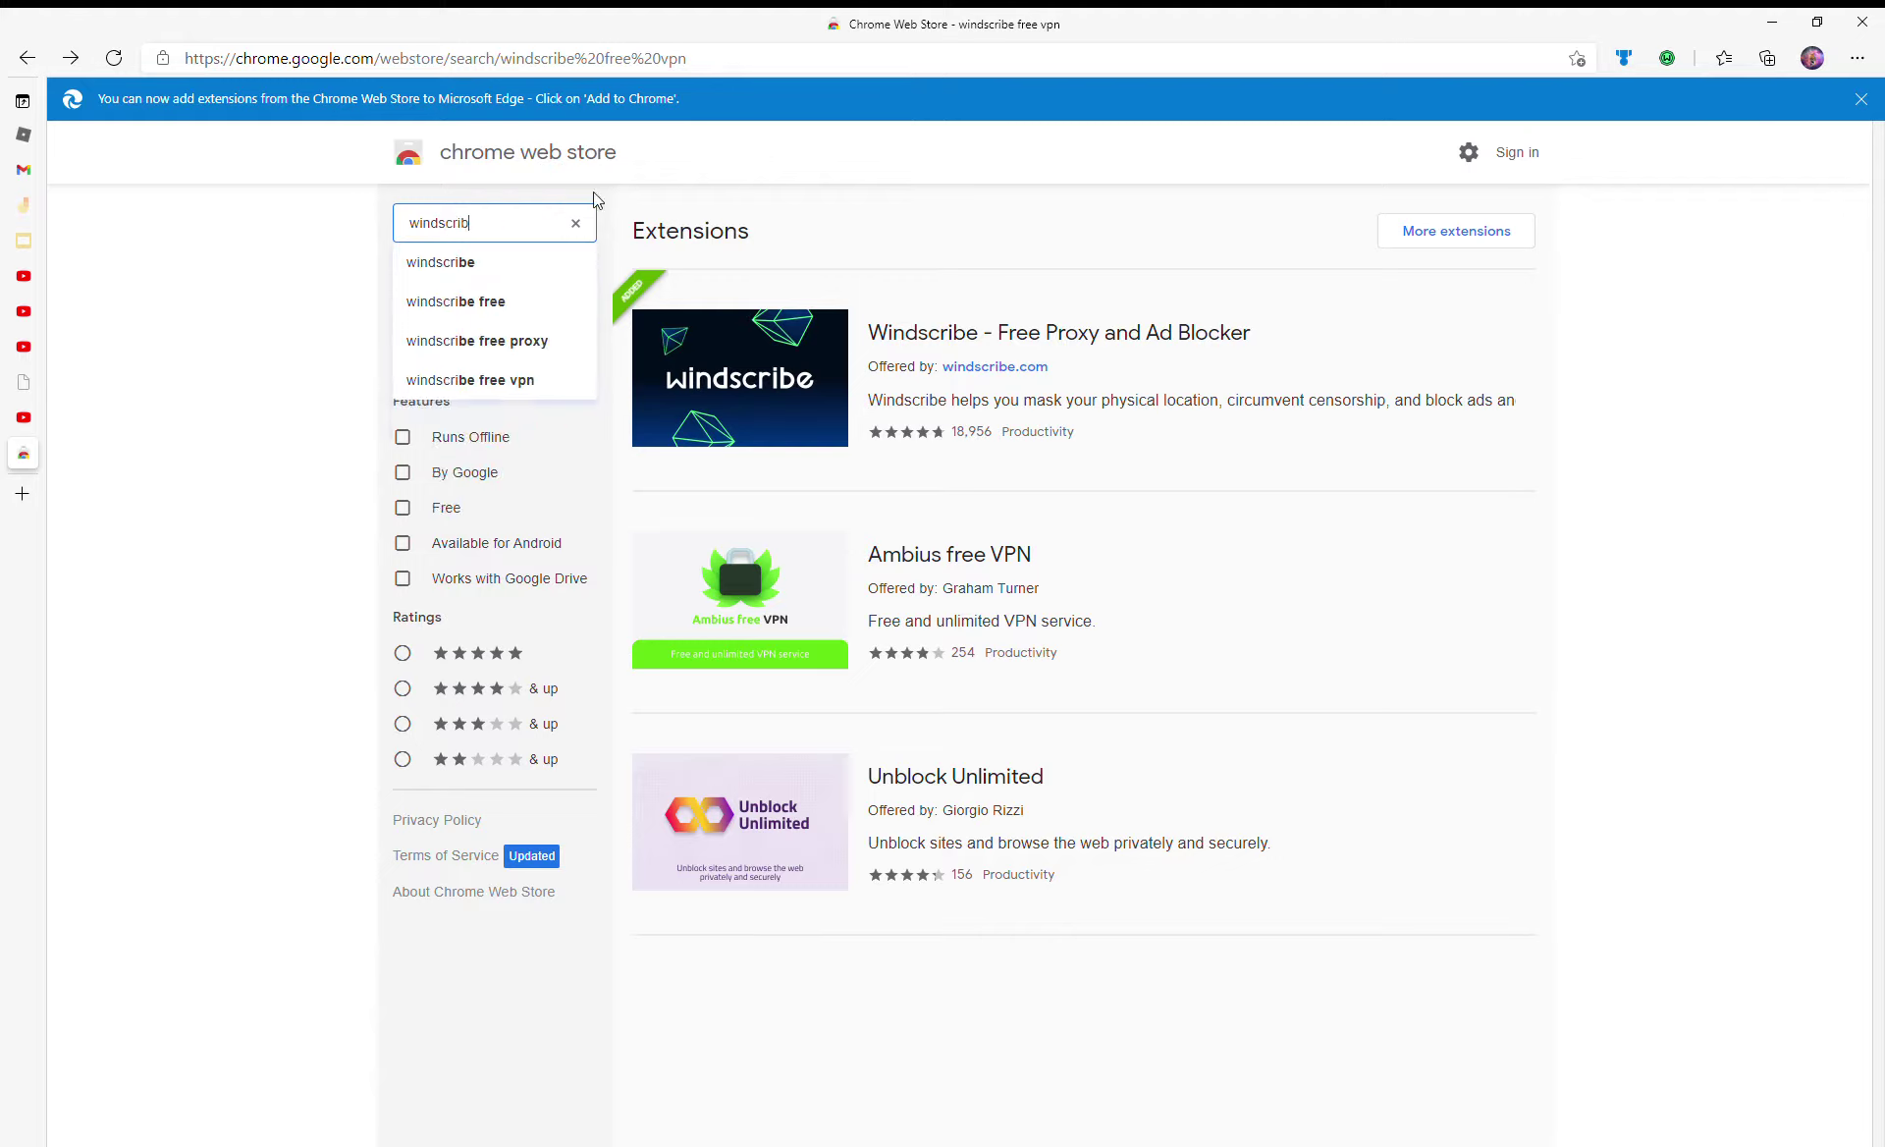
{"action": "left_click", "coordinate": [525, 391]}
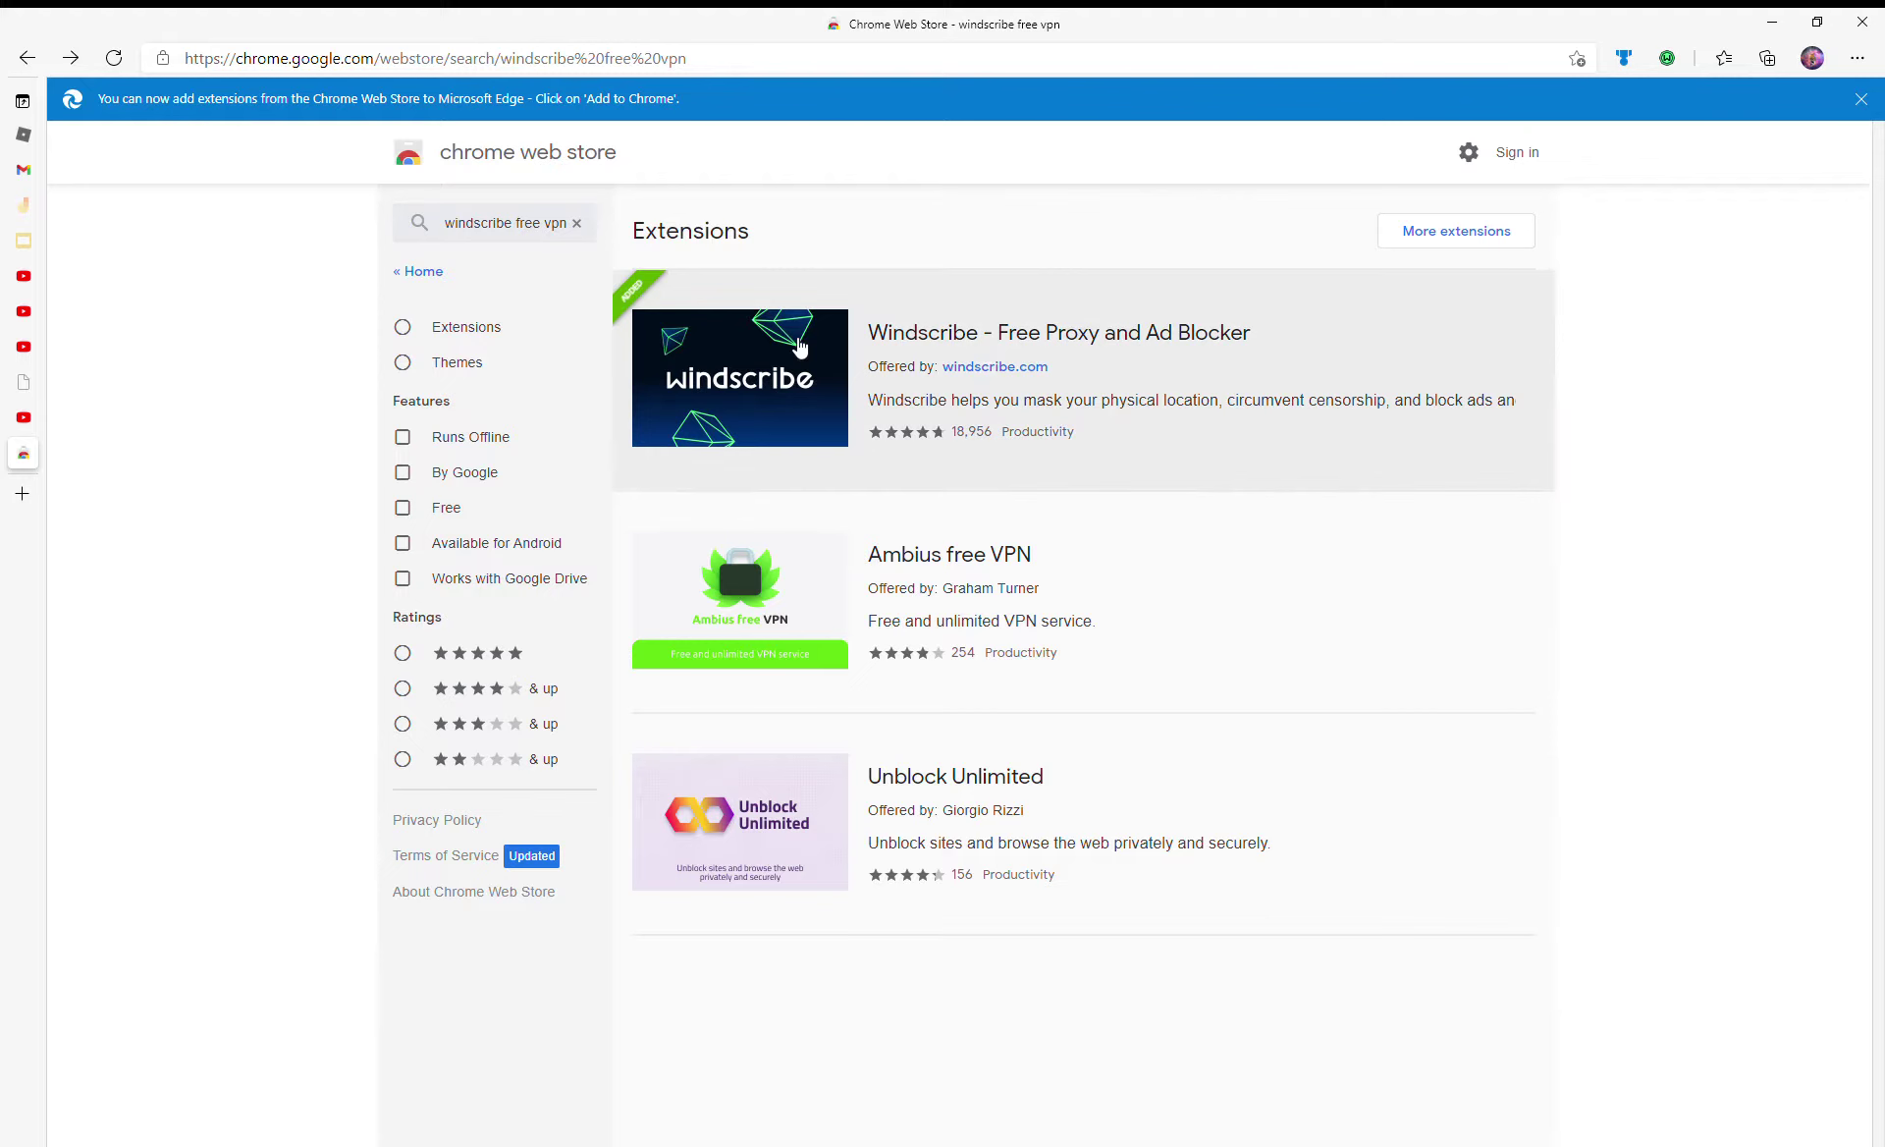
- Remove the Windscribe - Free Proxy and Ad Blocker extension, then add it to Chrome again
{"action": "left_click", "coordinate": [1073, 342]}
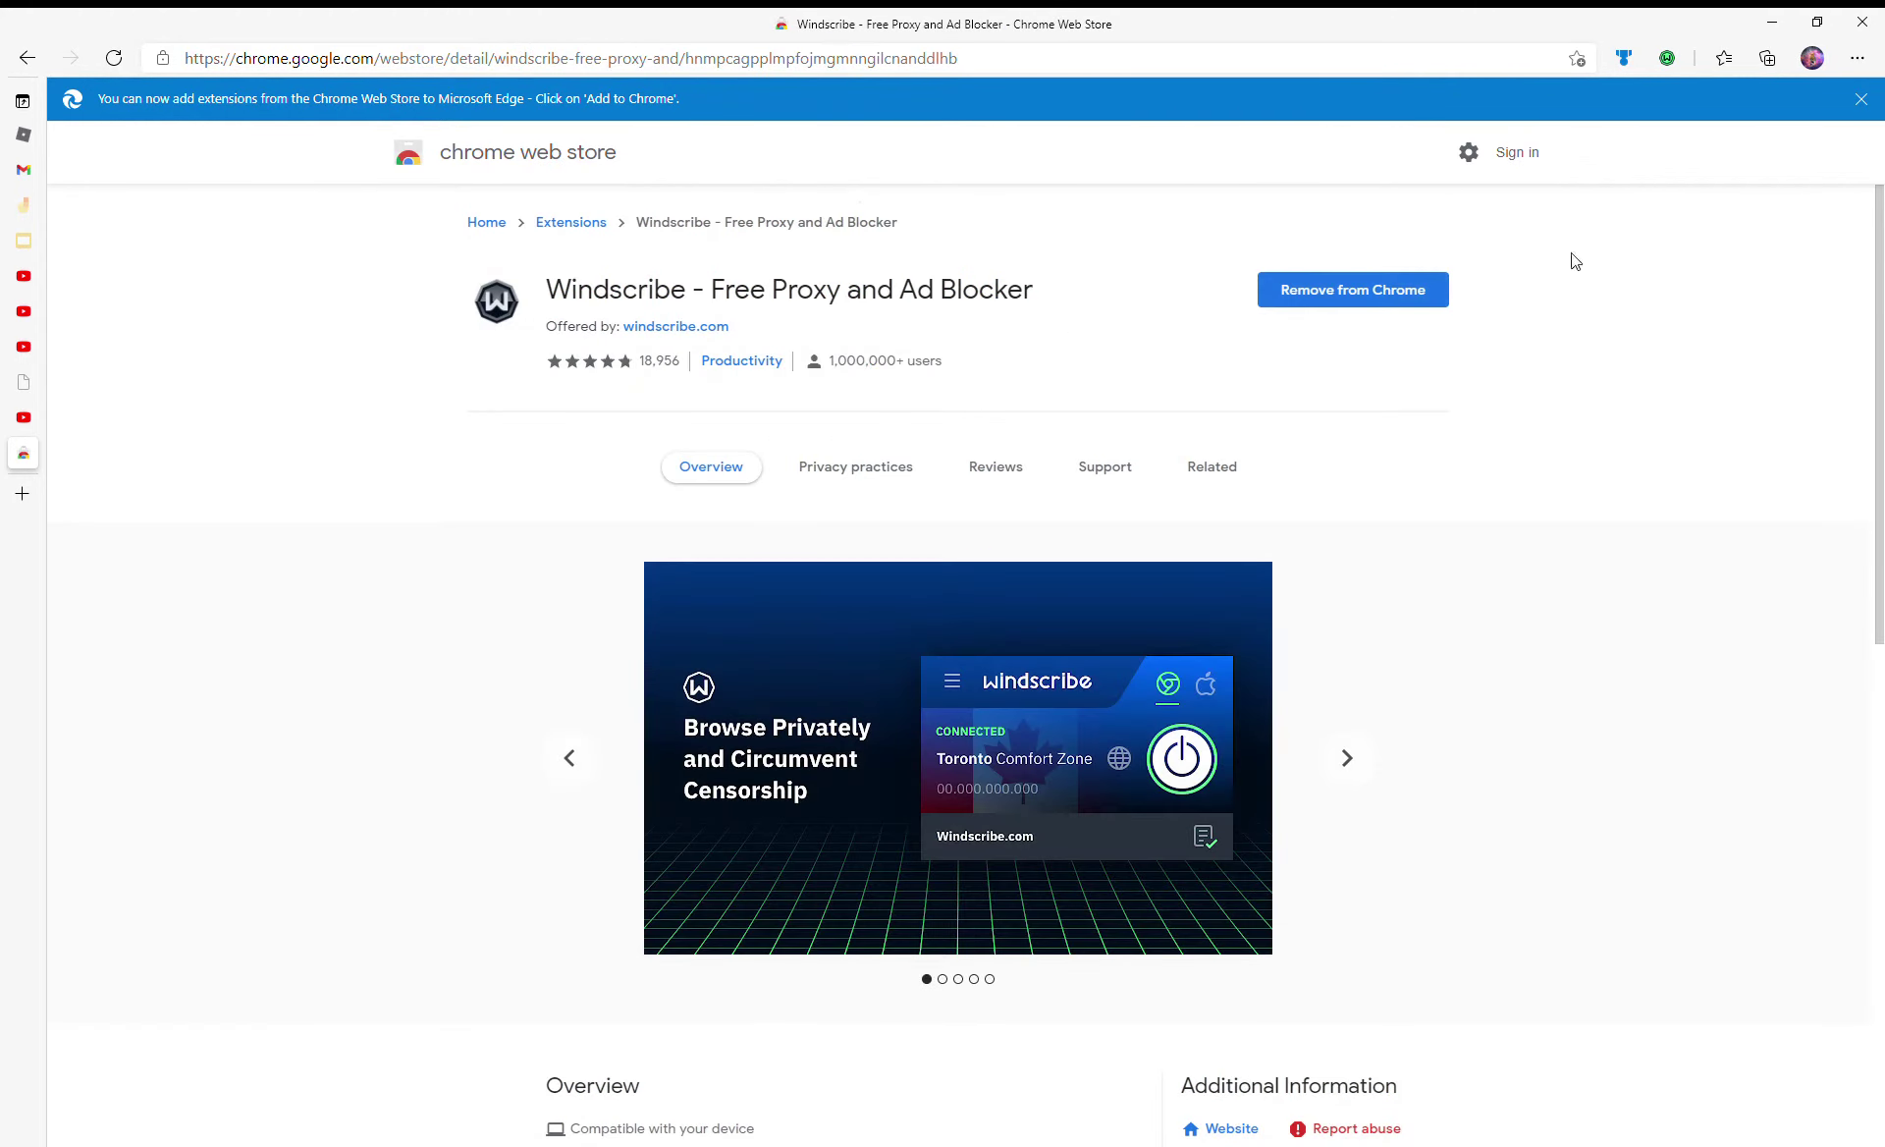
{"action": "left_click", "coordinate": [1384, 293]}
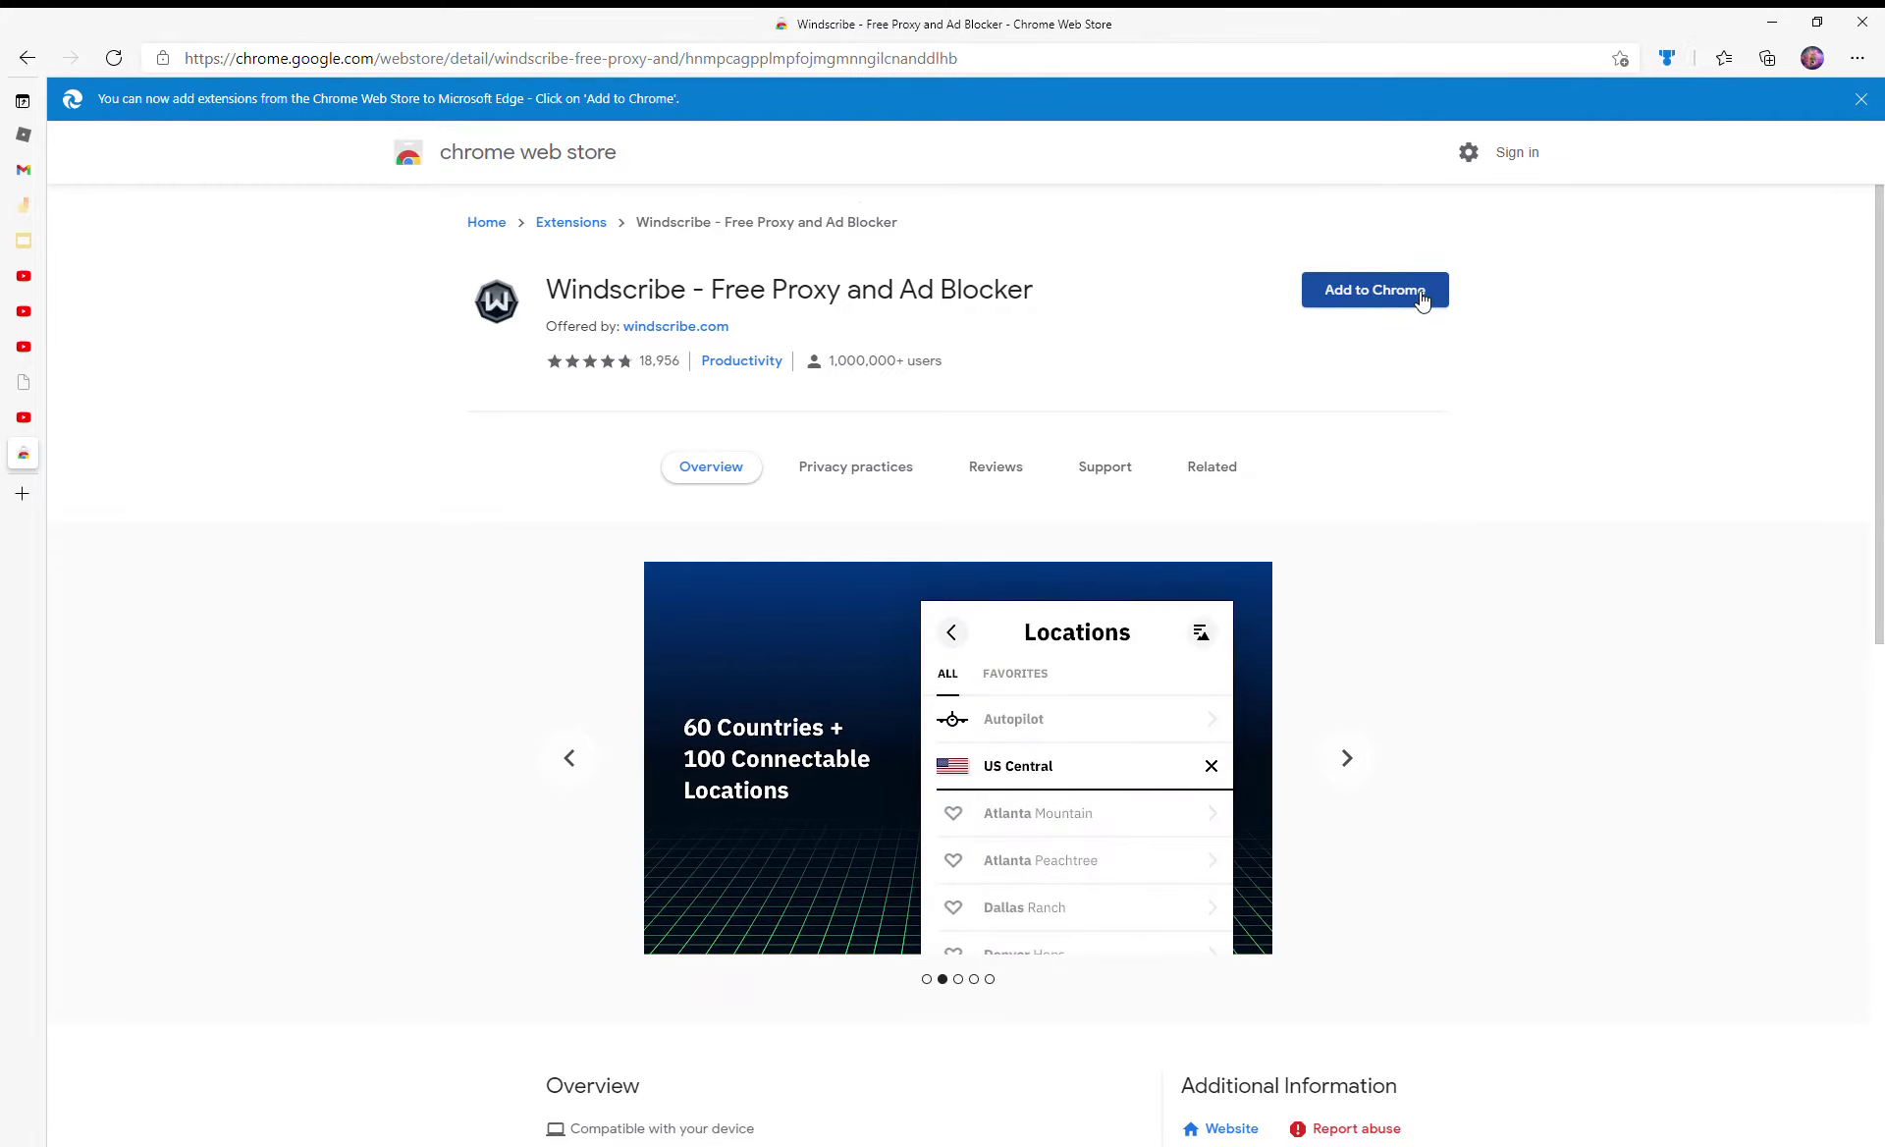
{"action": "left_click", "coordinate": [1414, 295]}
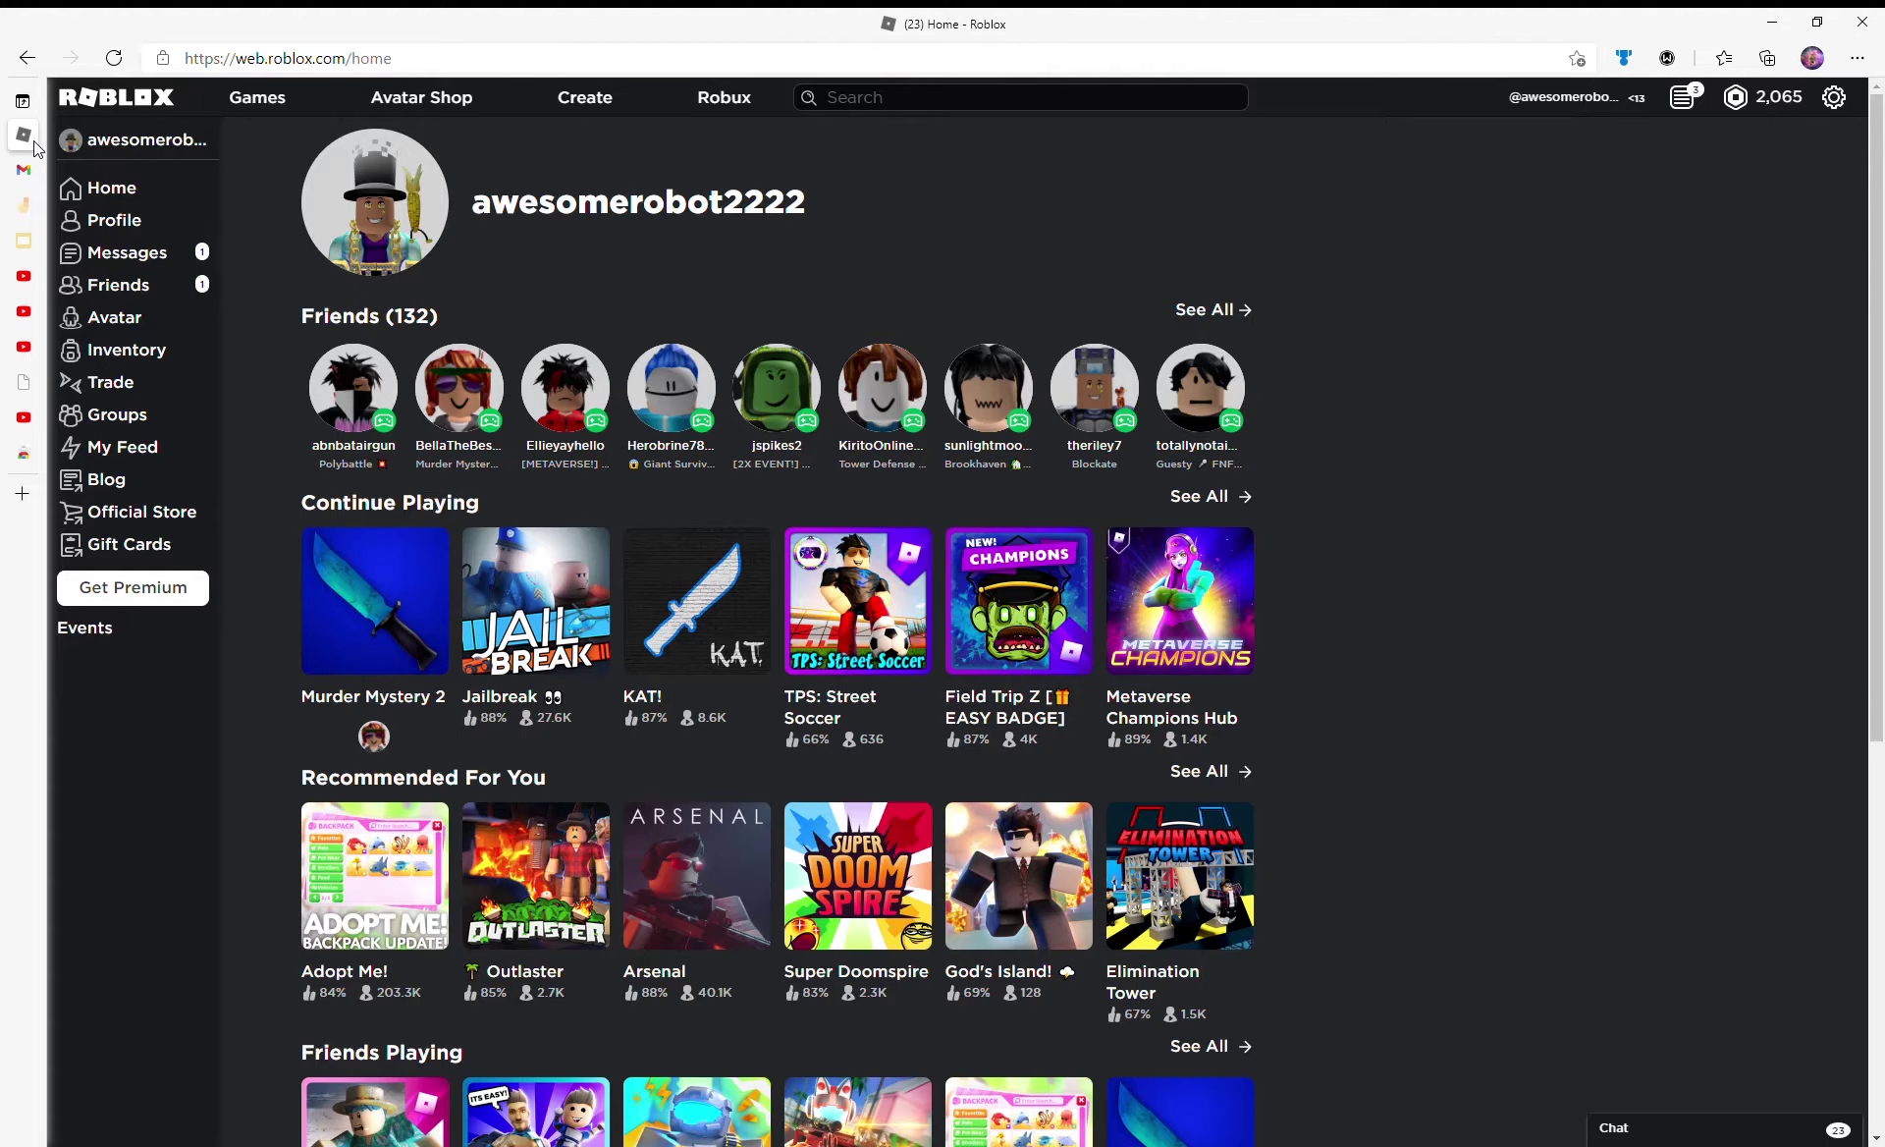
- Return to the Roblox home tab, open the Windscribe popup, then the browser's ... menu
{"action": "left_click", "coordinate": [26, 141]}
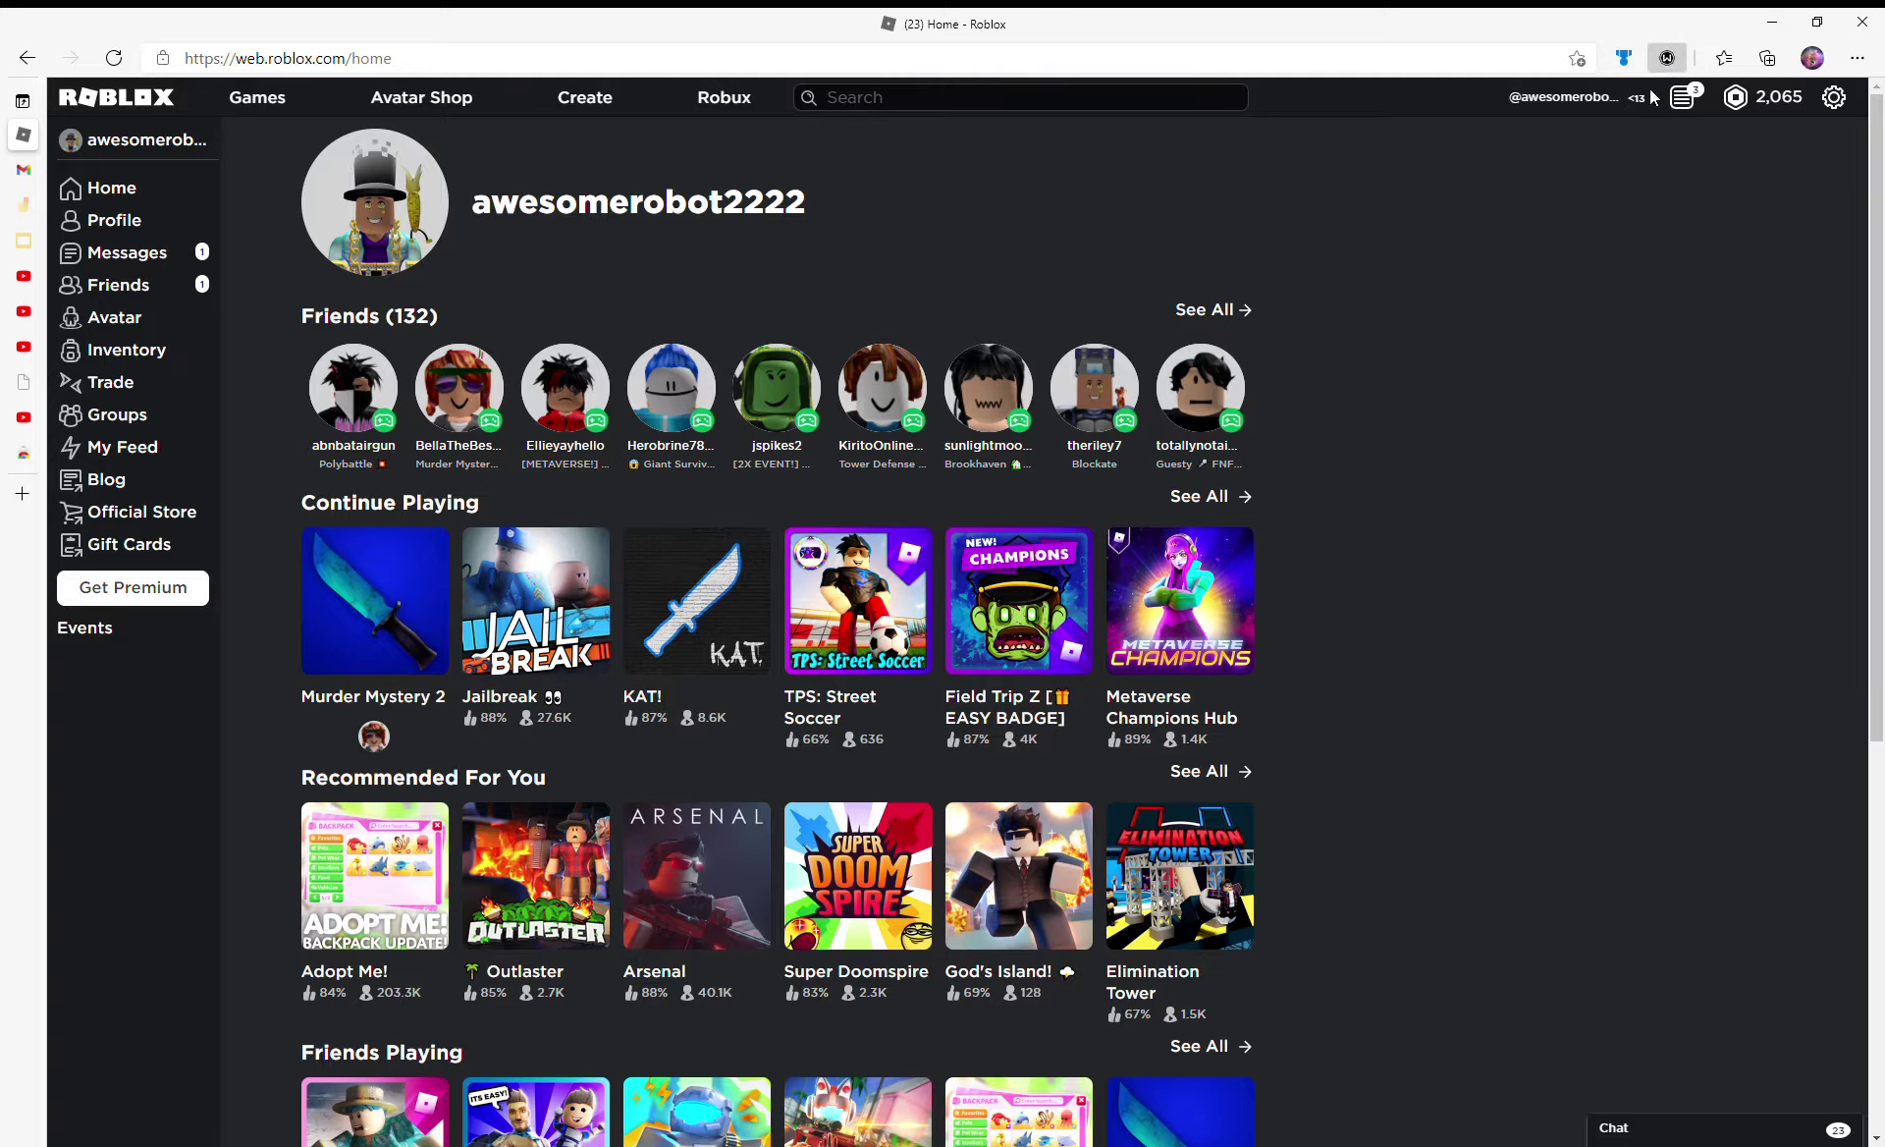
{"action": "left_click", "coordinate": [1663, 59]}
{"action": "left_click", "coordinate": [1856, 60]}
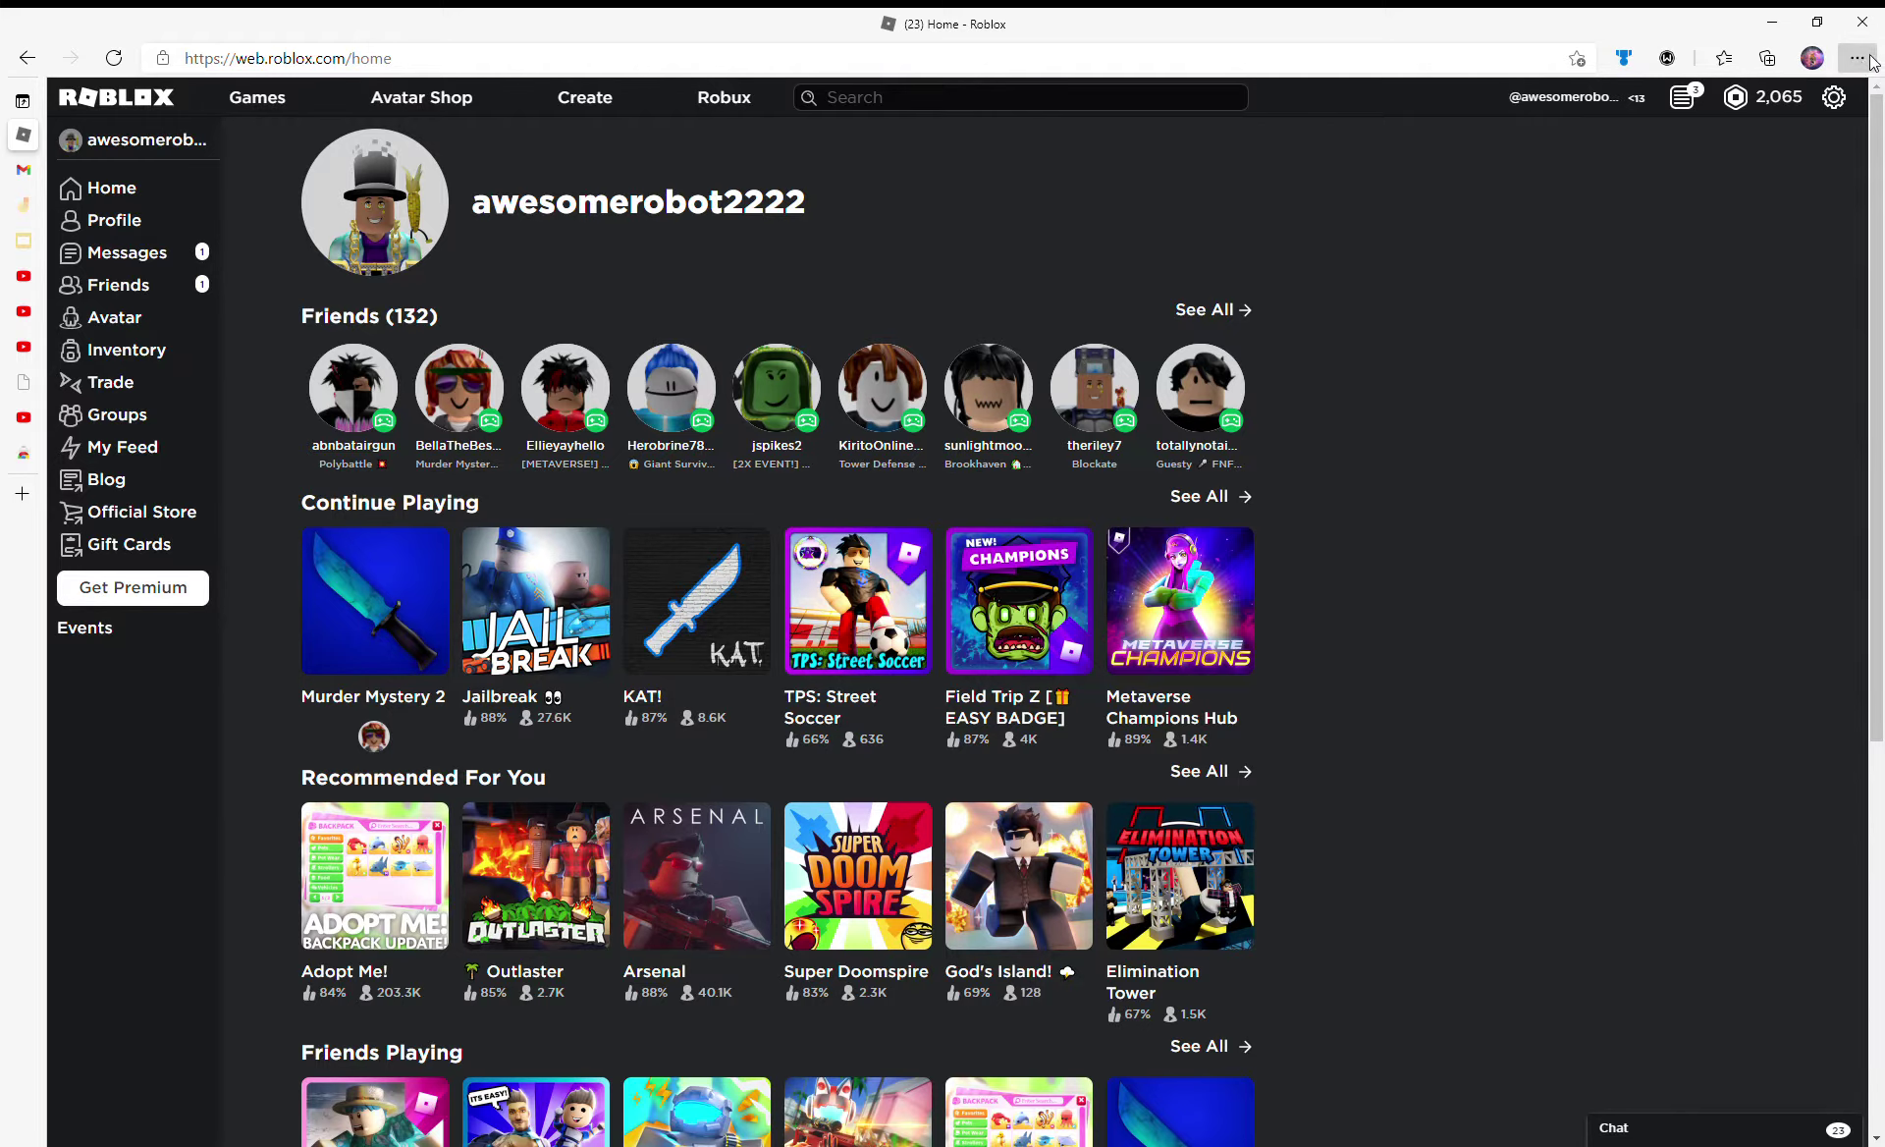
- Toggle Windscribe off and back on in Edge's Extensions page, then close that page
{"action": "left_click", "coordinate": [1622, 353]}
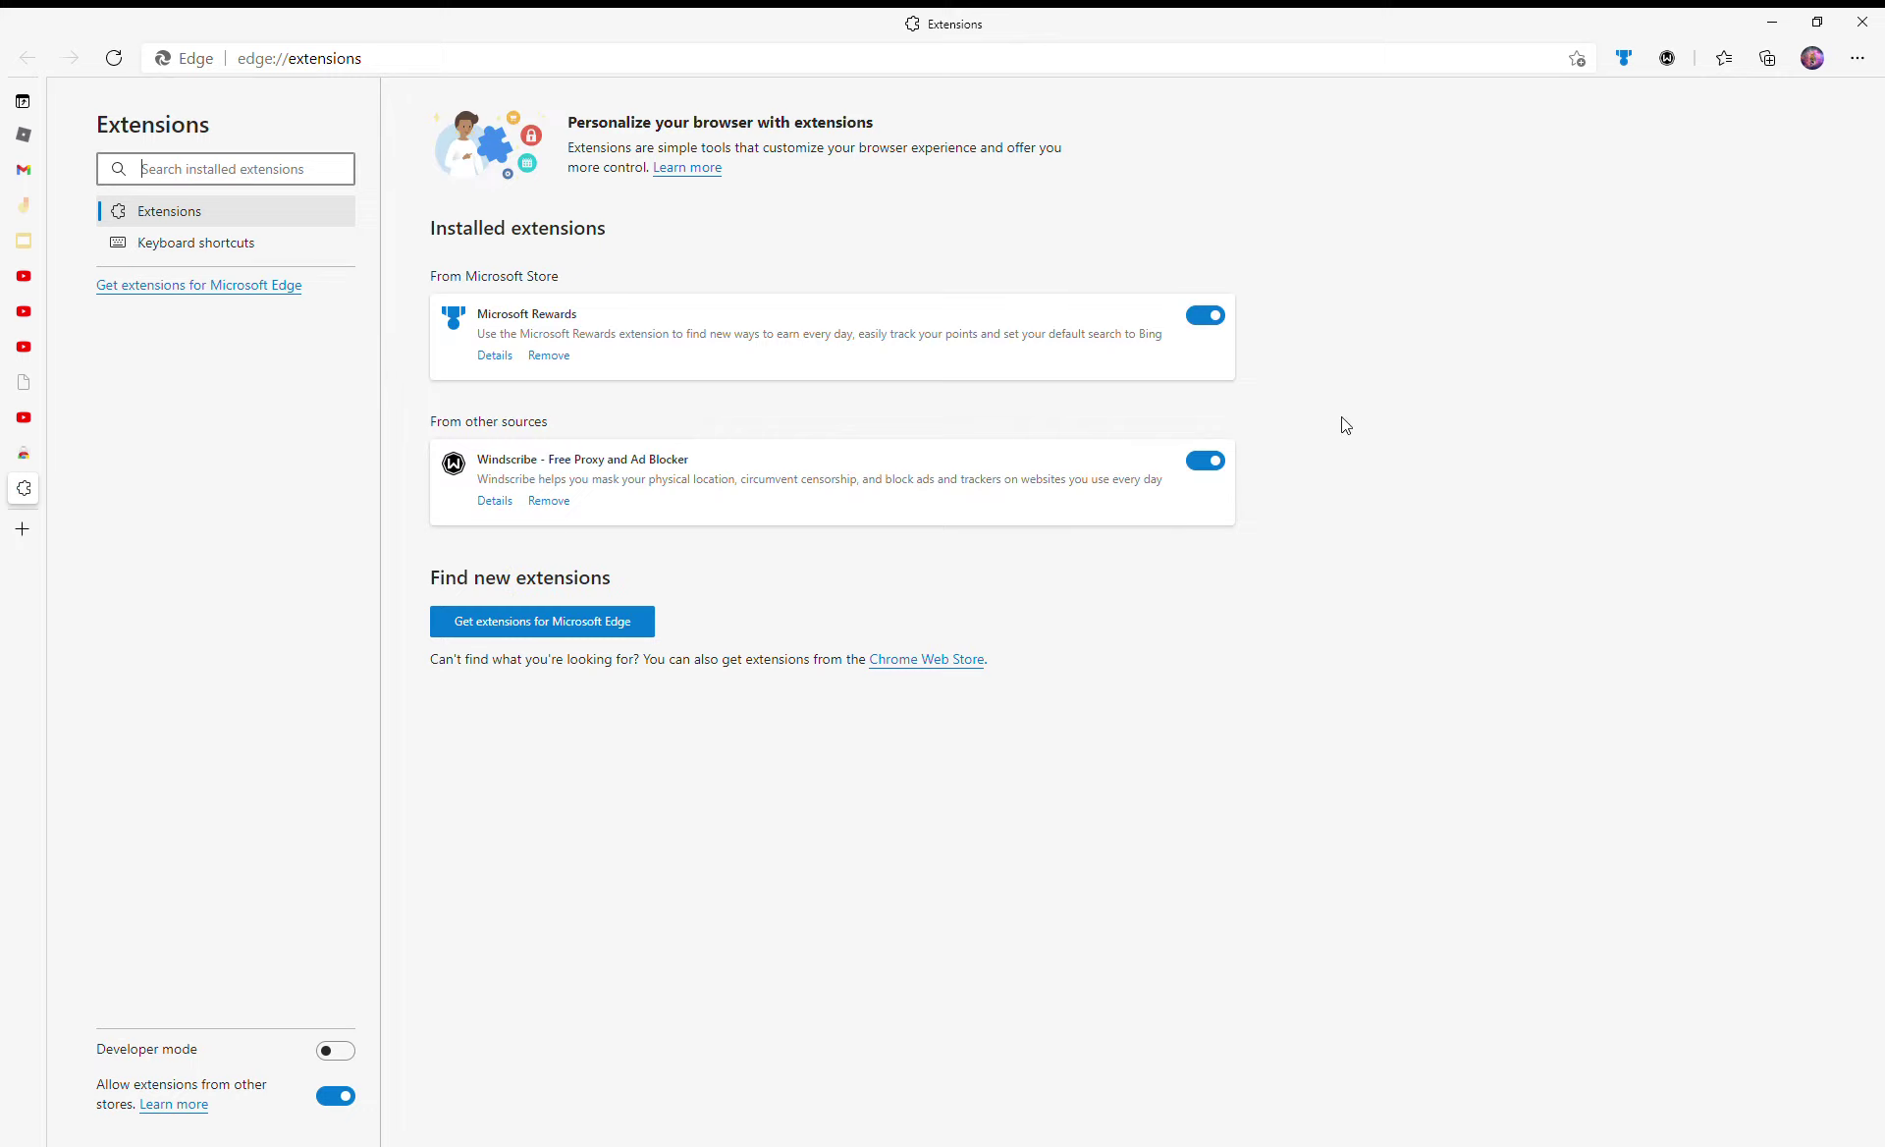
{"action": "left_click", "coordinate": [1206, 461]}
{"action": "left_click", "coordinate": [1206, 461]}
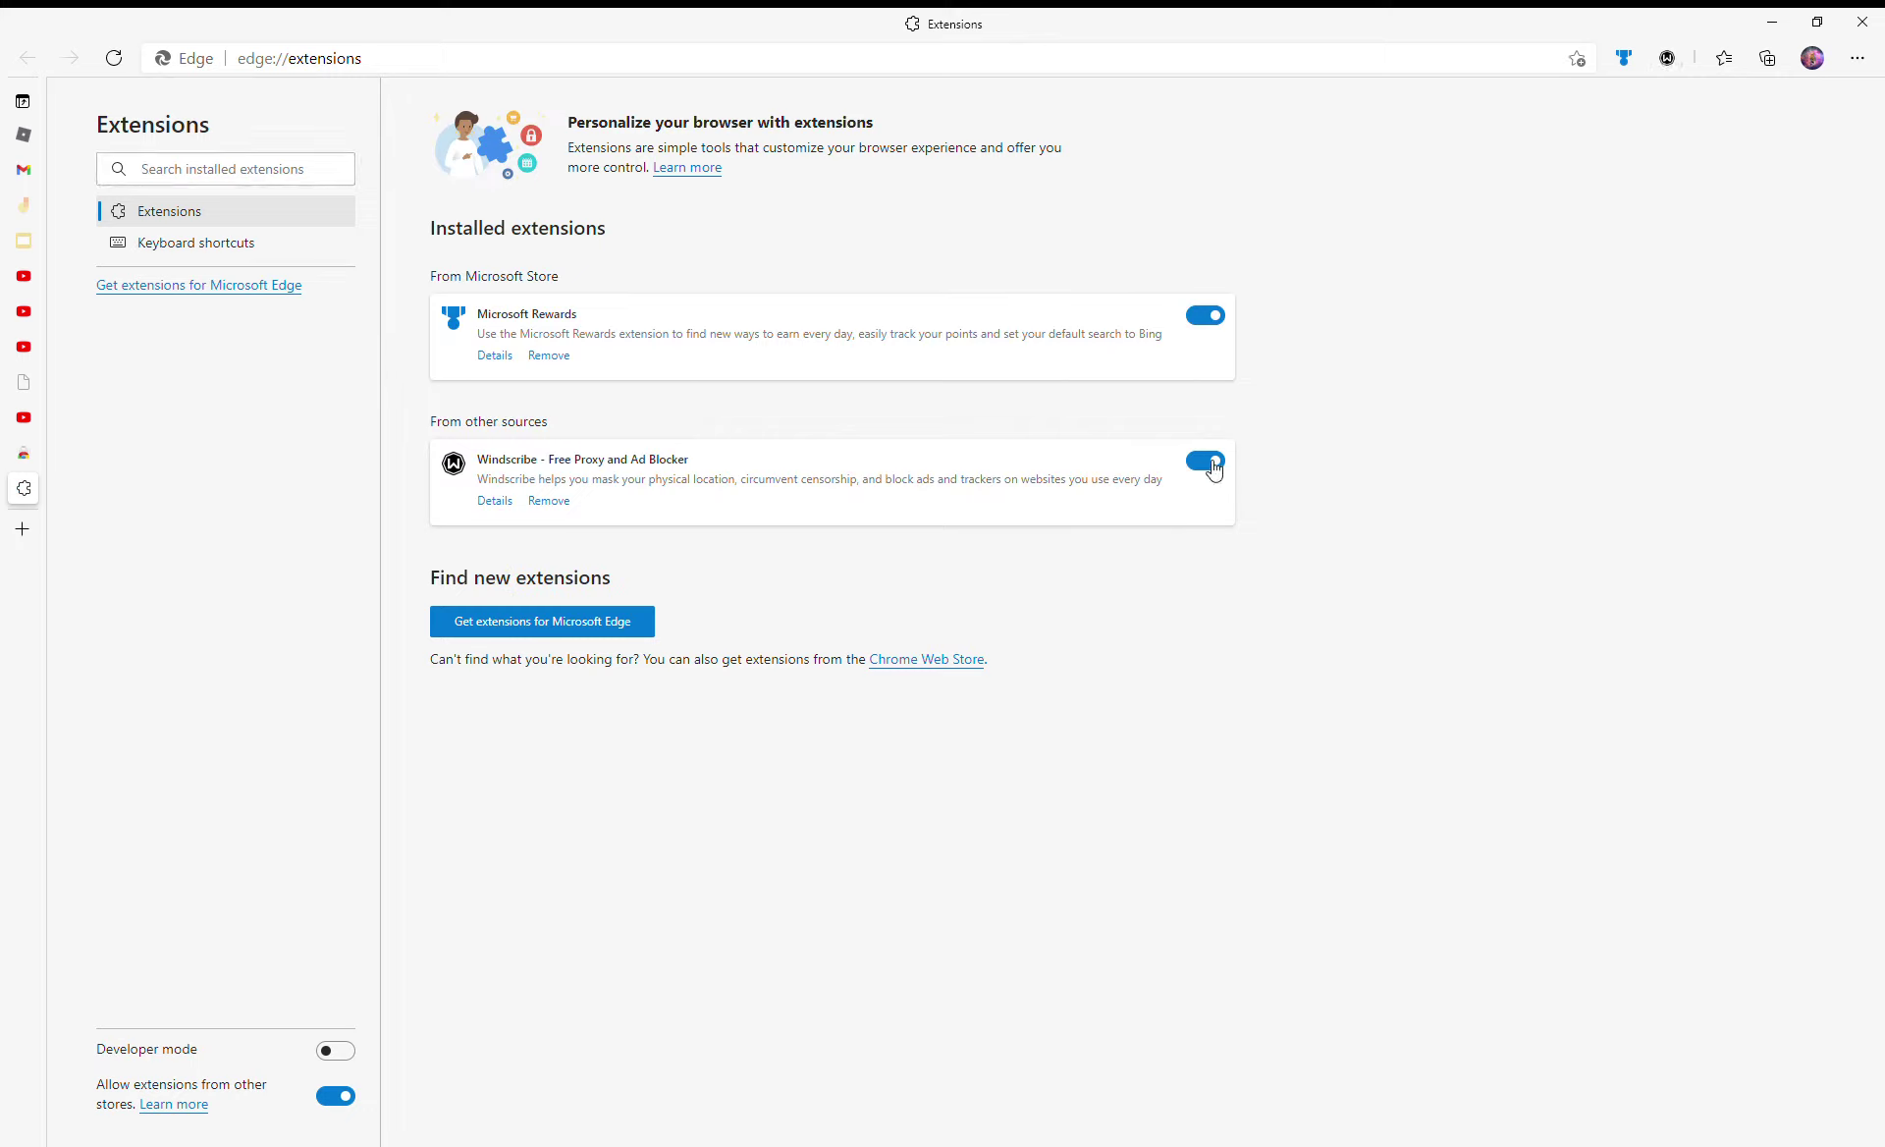
{"action": "left_click", "coordinate": [1206, 461]}
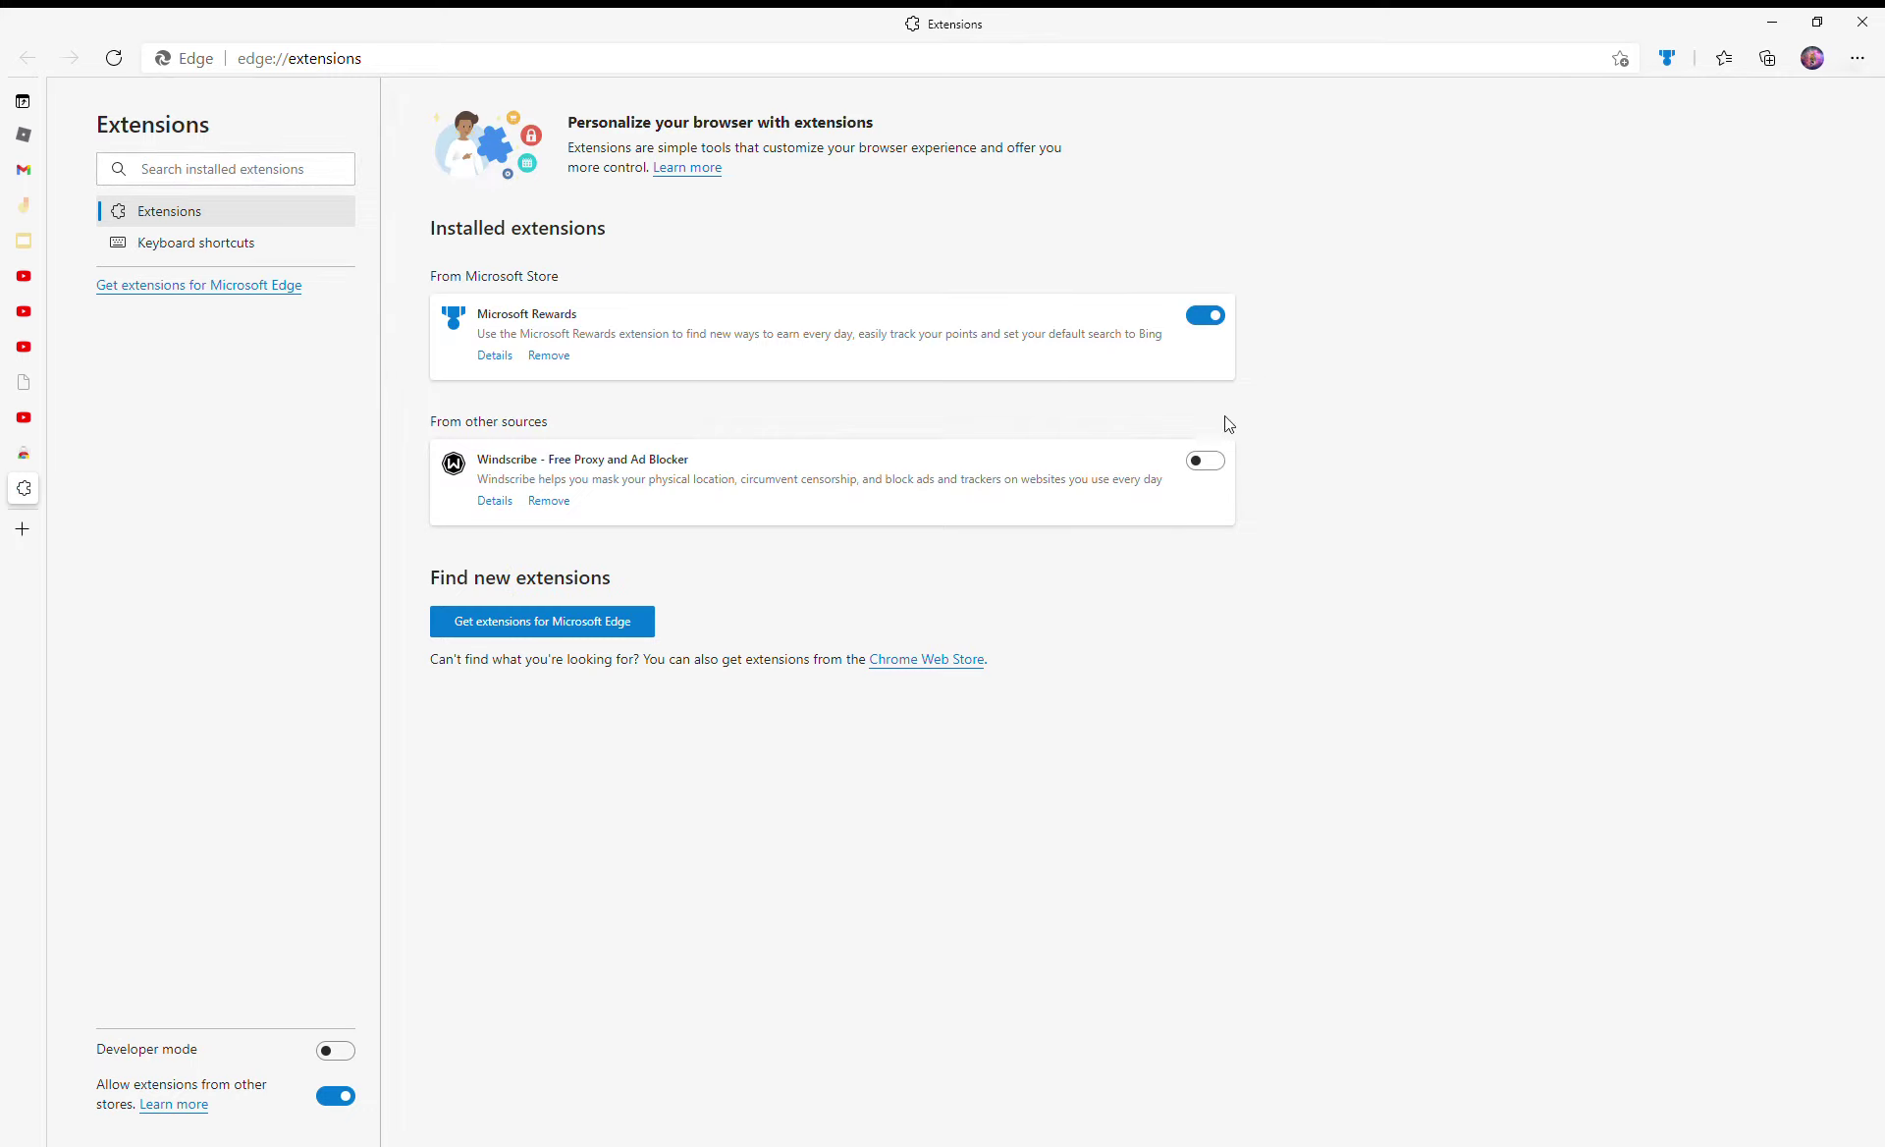
{"action": "left_click", "coordinate": [1216, 470]}
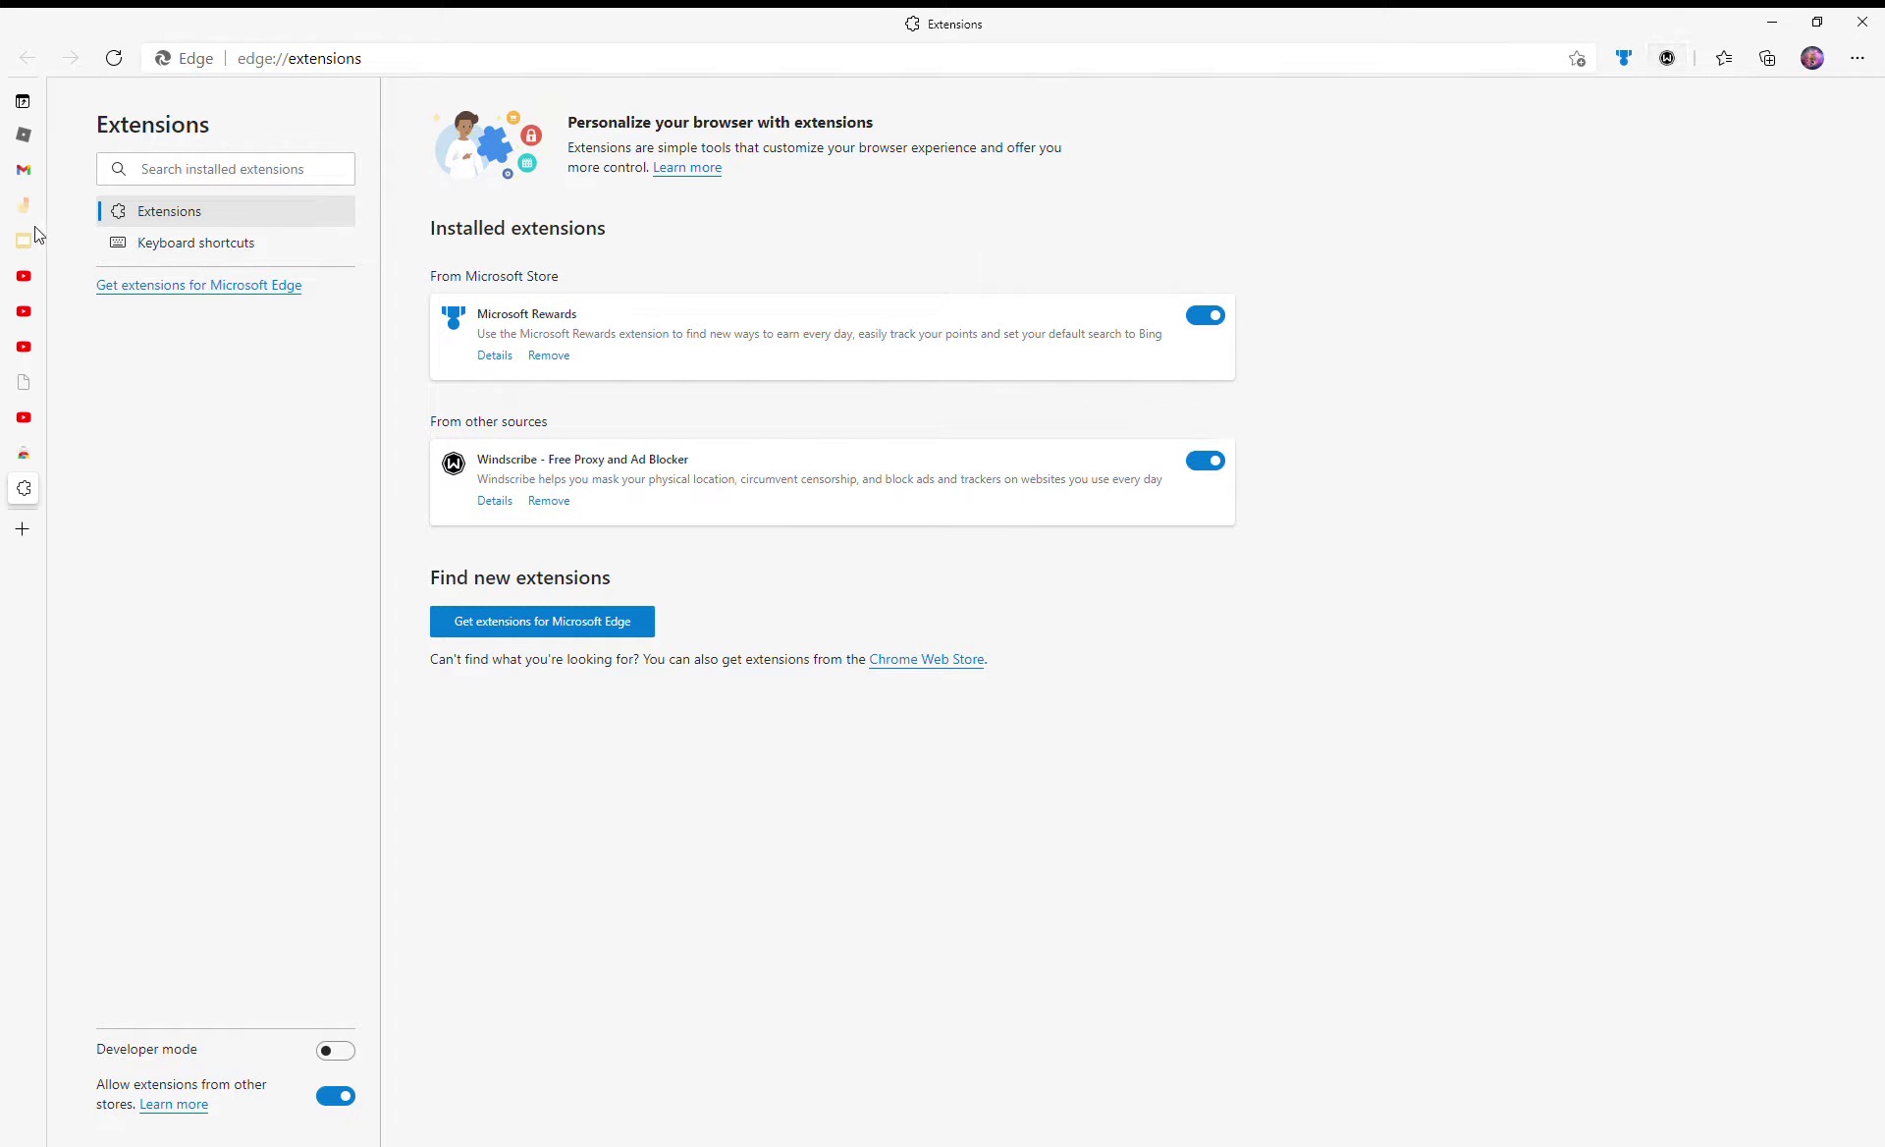
{"action": "mouse_move", "coordinate": [5, 422]}
{"action": "left_click", "coordinate": [225, 488]}
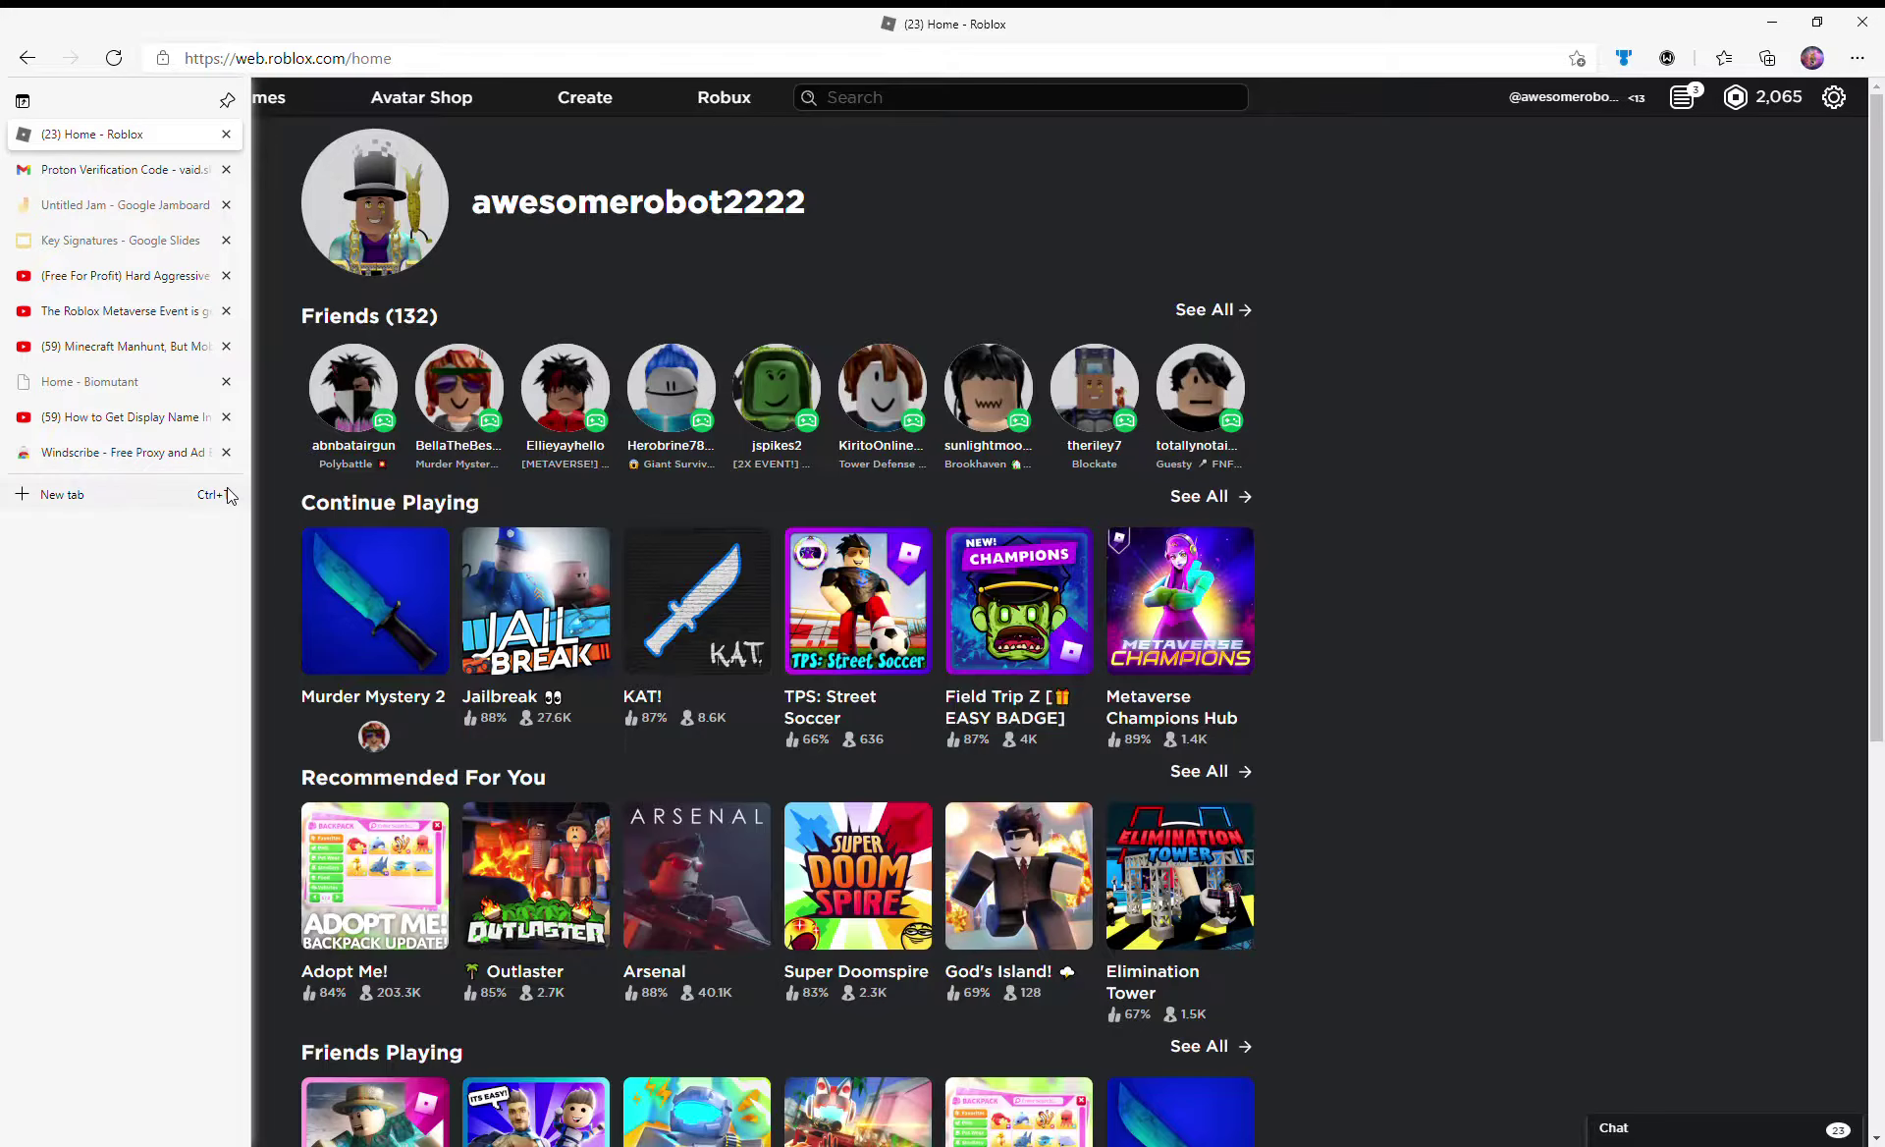
- Open Roblox's My Settings page from the gear menu
{"action": "left_click", "coordinate": [1835, 96]}
{"action": "left_click", "coordinate": [1828, 147]}
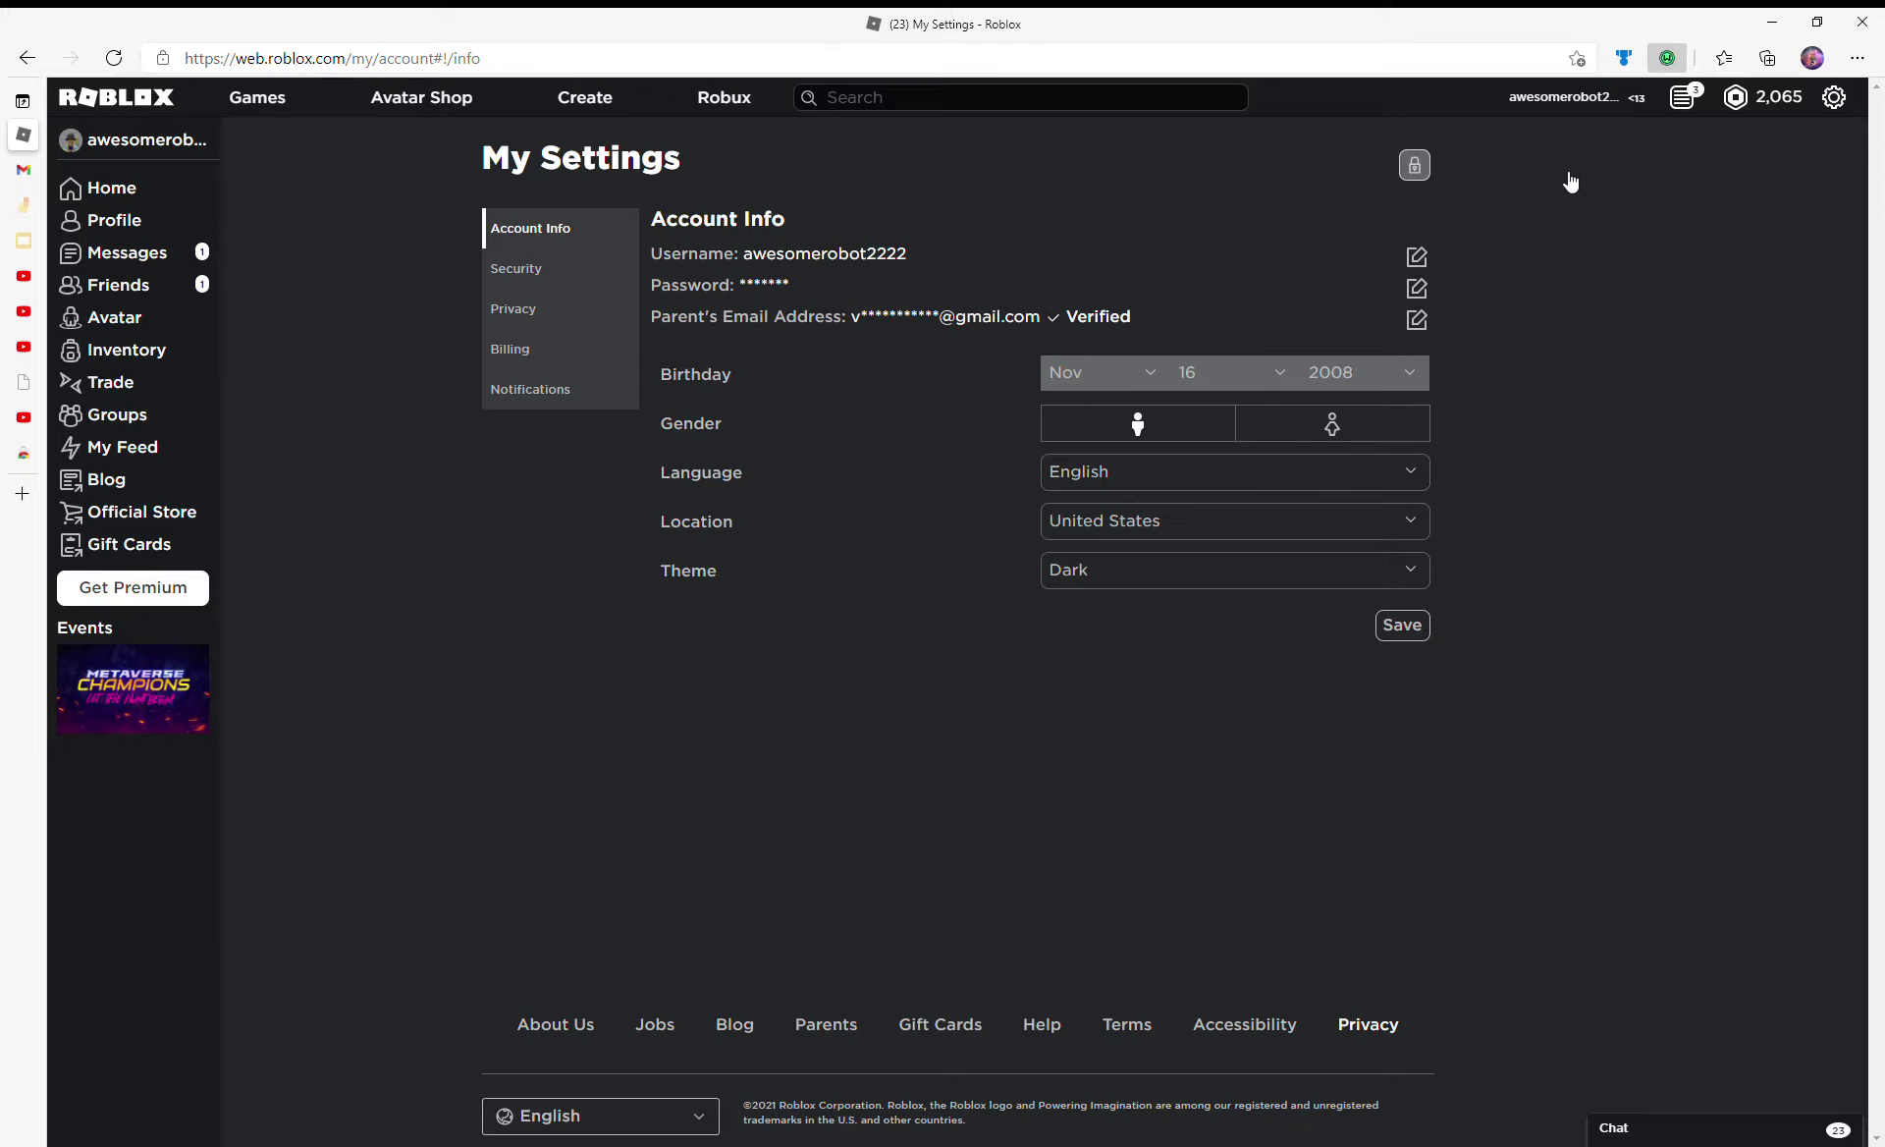
- Reload the settings page and select the new Display Name line in Account Info
{"action": "left_click", "coordinate": [110, 58]}
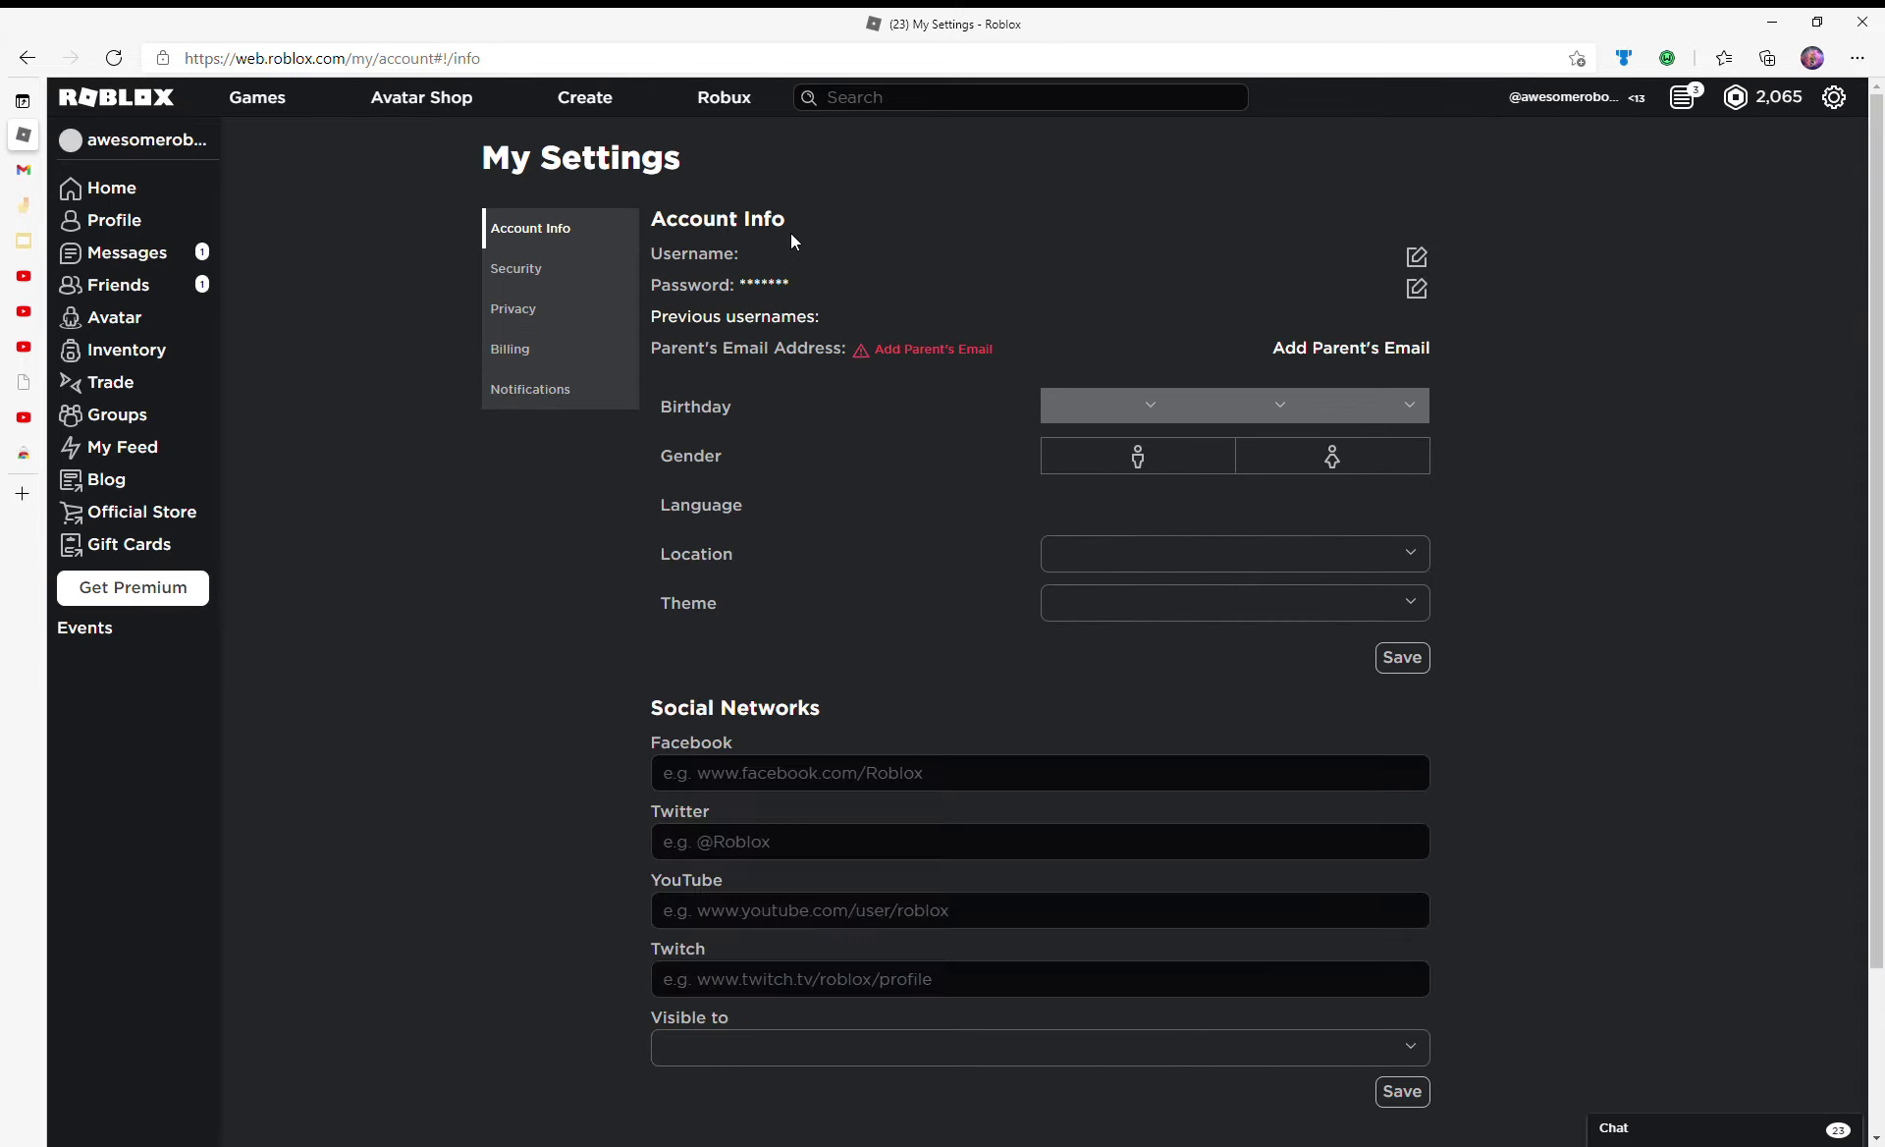
{"action": "mouse_move", "coordinate": [651, 253]}
{"action": "left_mouse_down"}
{"action": "mouse_move", "coordinate": [1010, 281]}
{"action": "mouse_move", "coordinate": [946, 252]}
{"action": "left_mouse_up"}
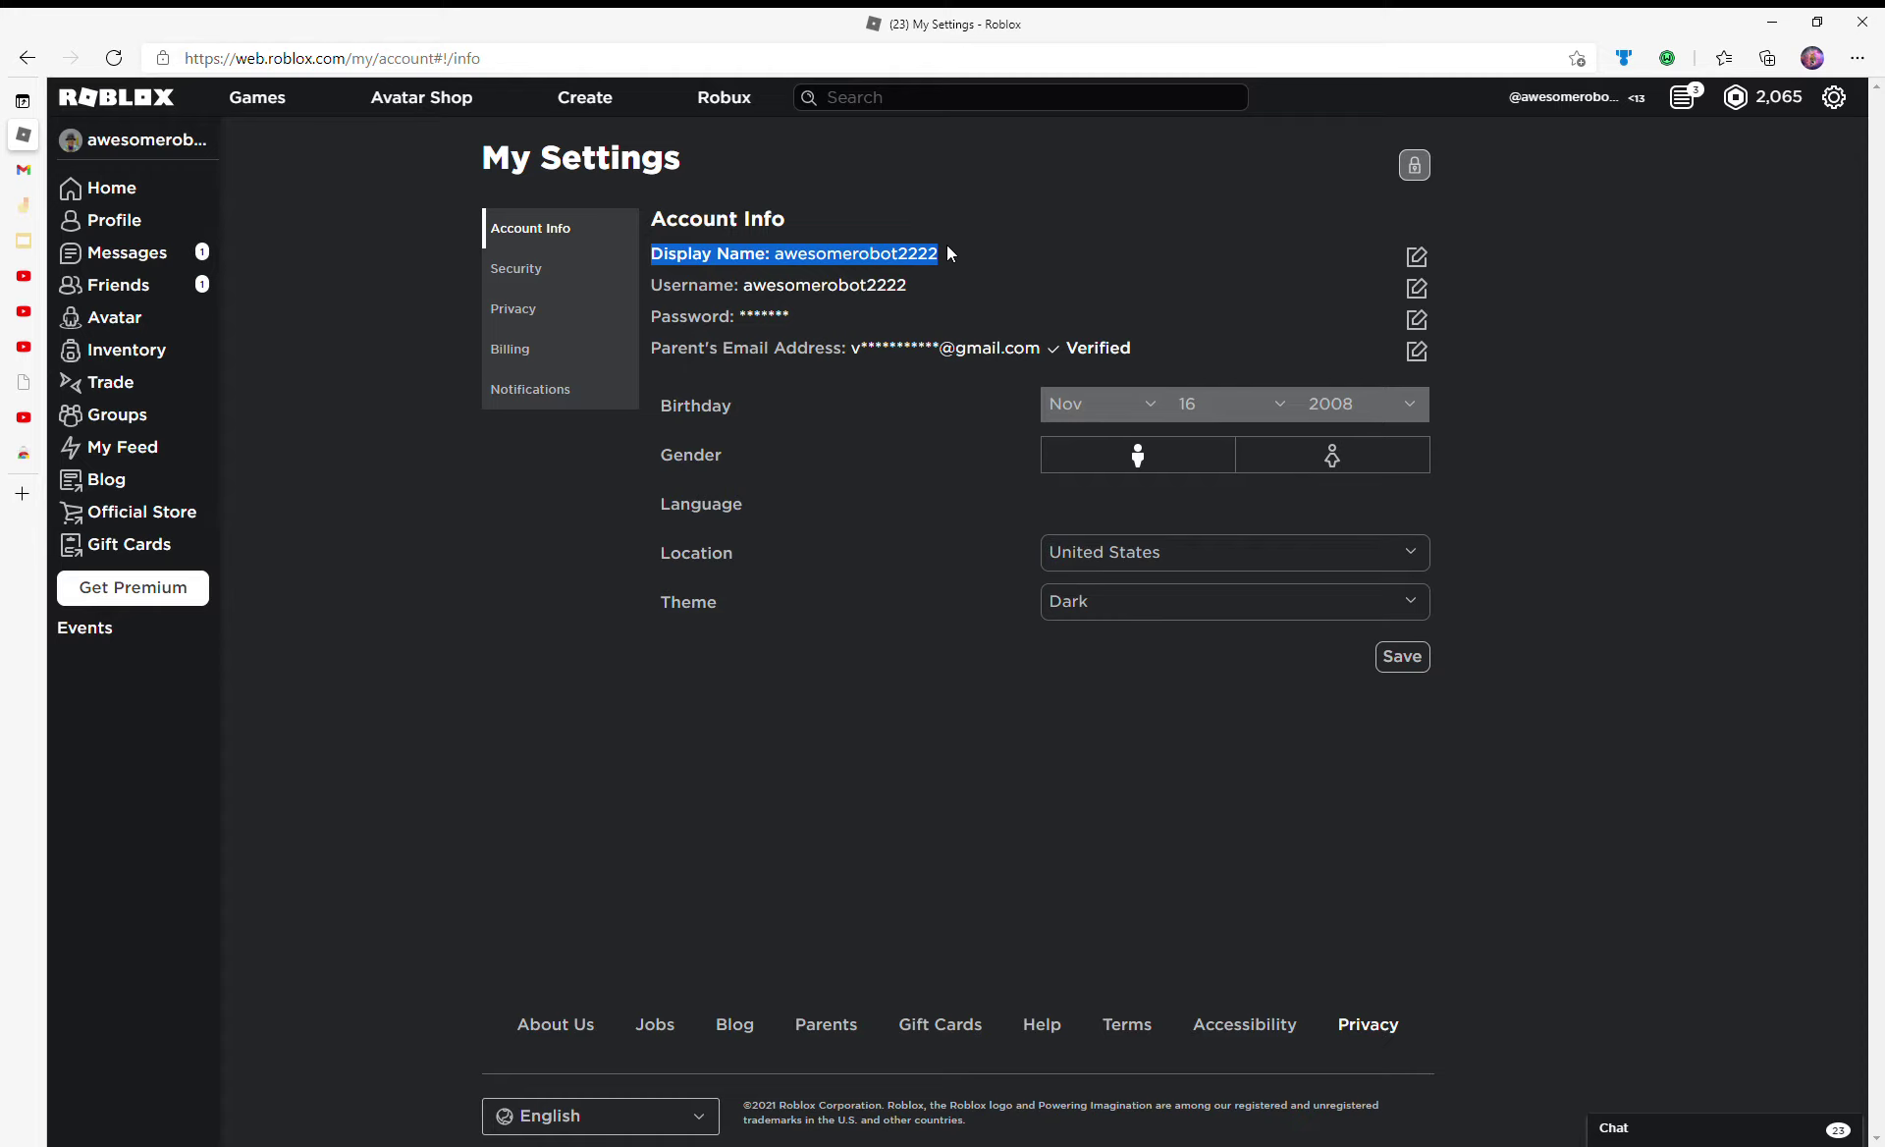
- Open the Display Name editor and erase the existing display name
{"action": "left_click", "coordinate": [1022, 254]}
{"action": "left_click", "coordinate": [1420, 258]}
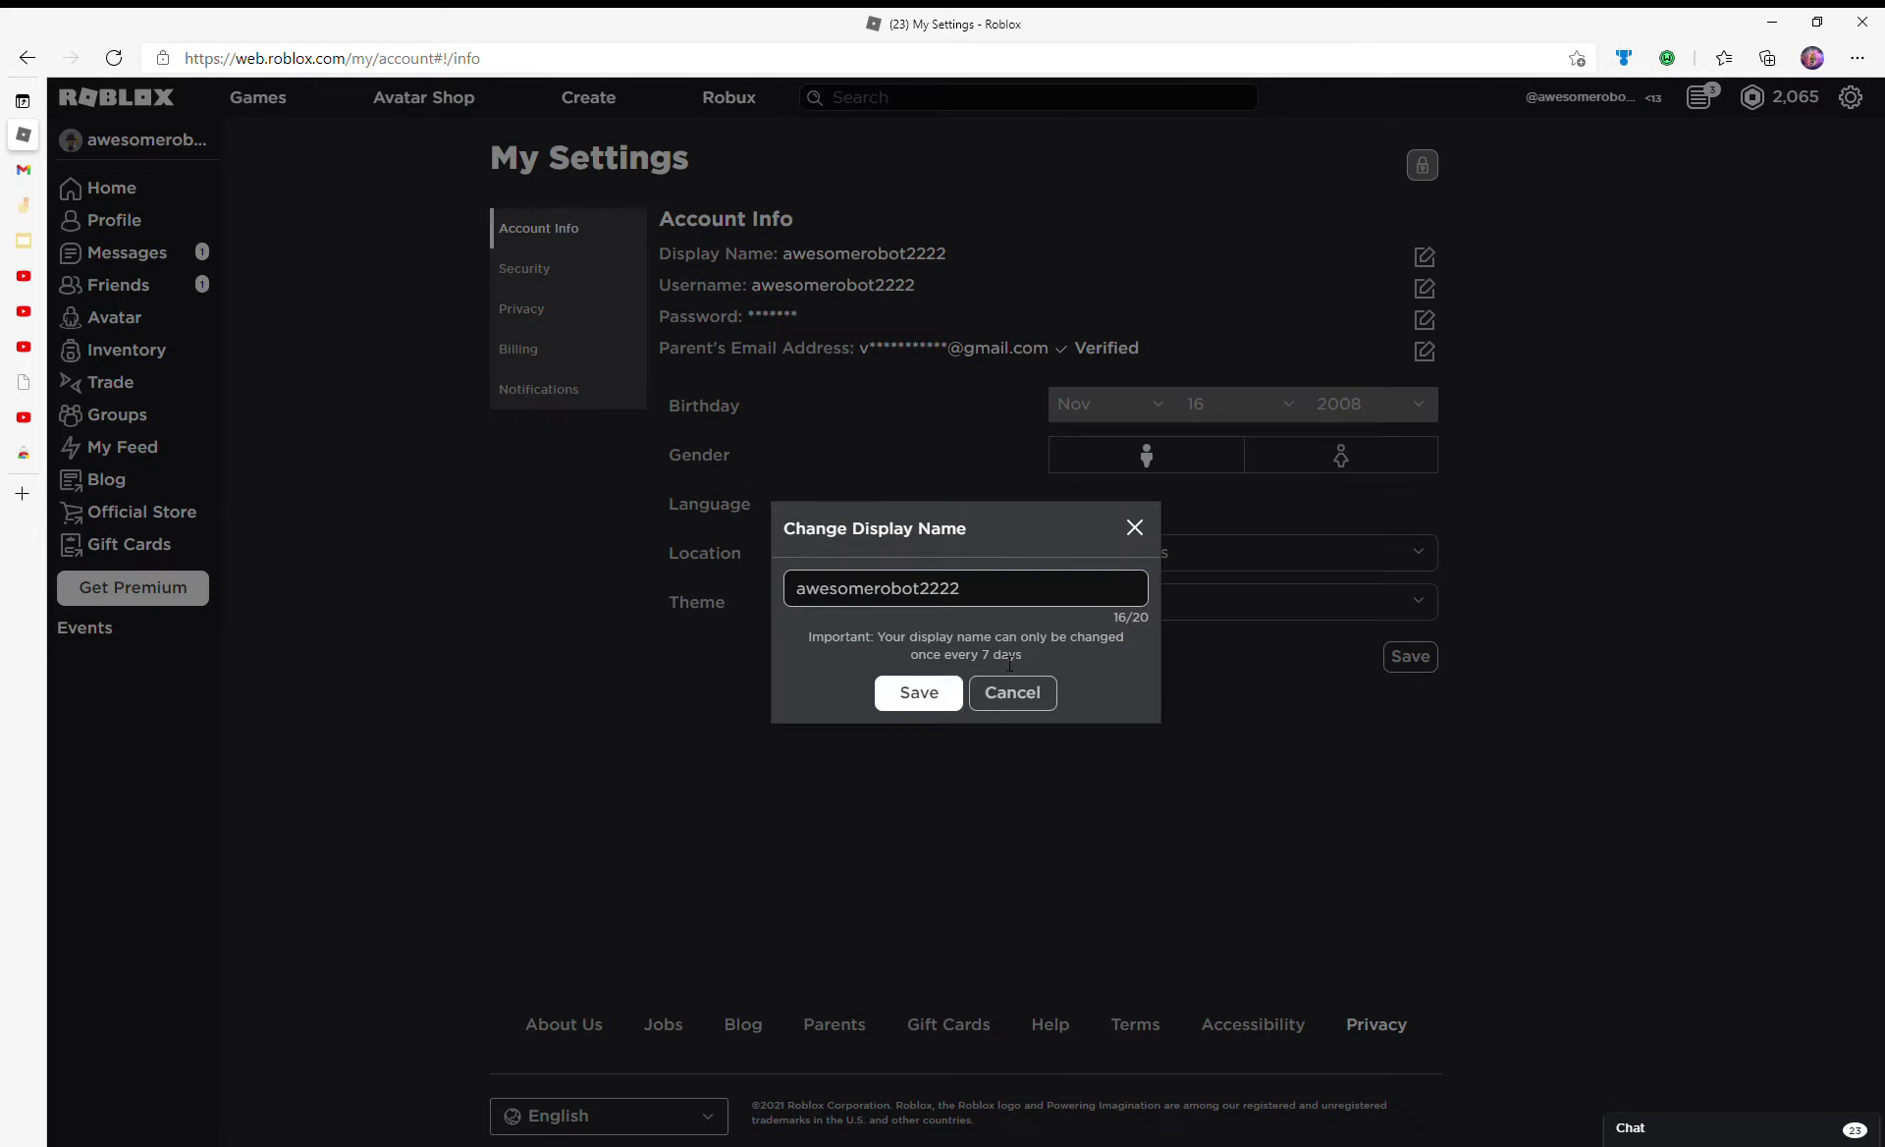
{"action": "key", "text": "ctrl+a"}
{"action": "key", "text": "BackSpace"}
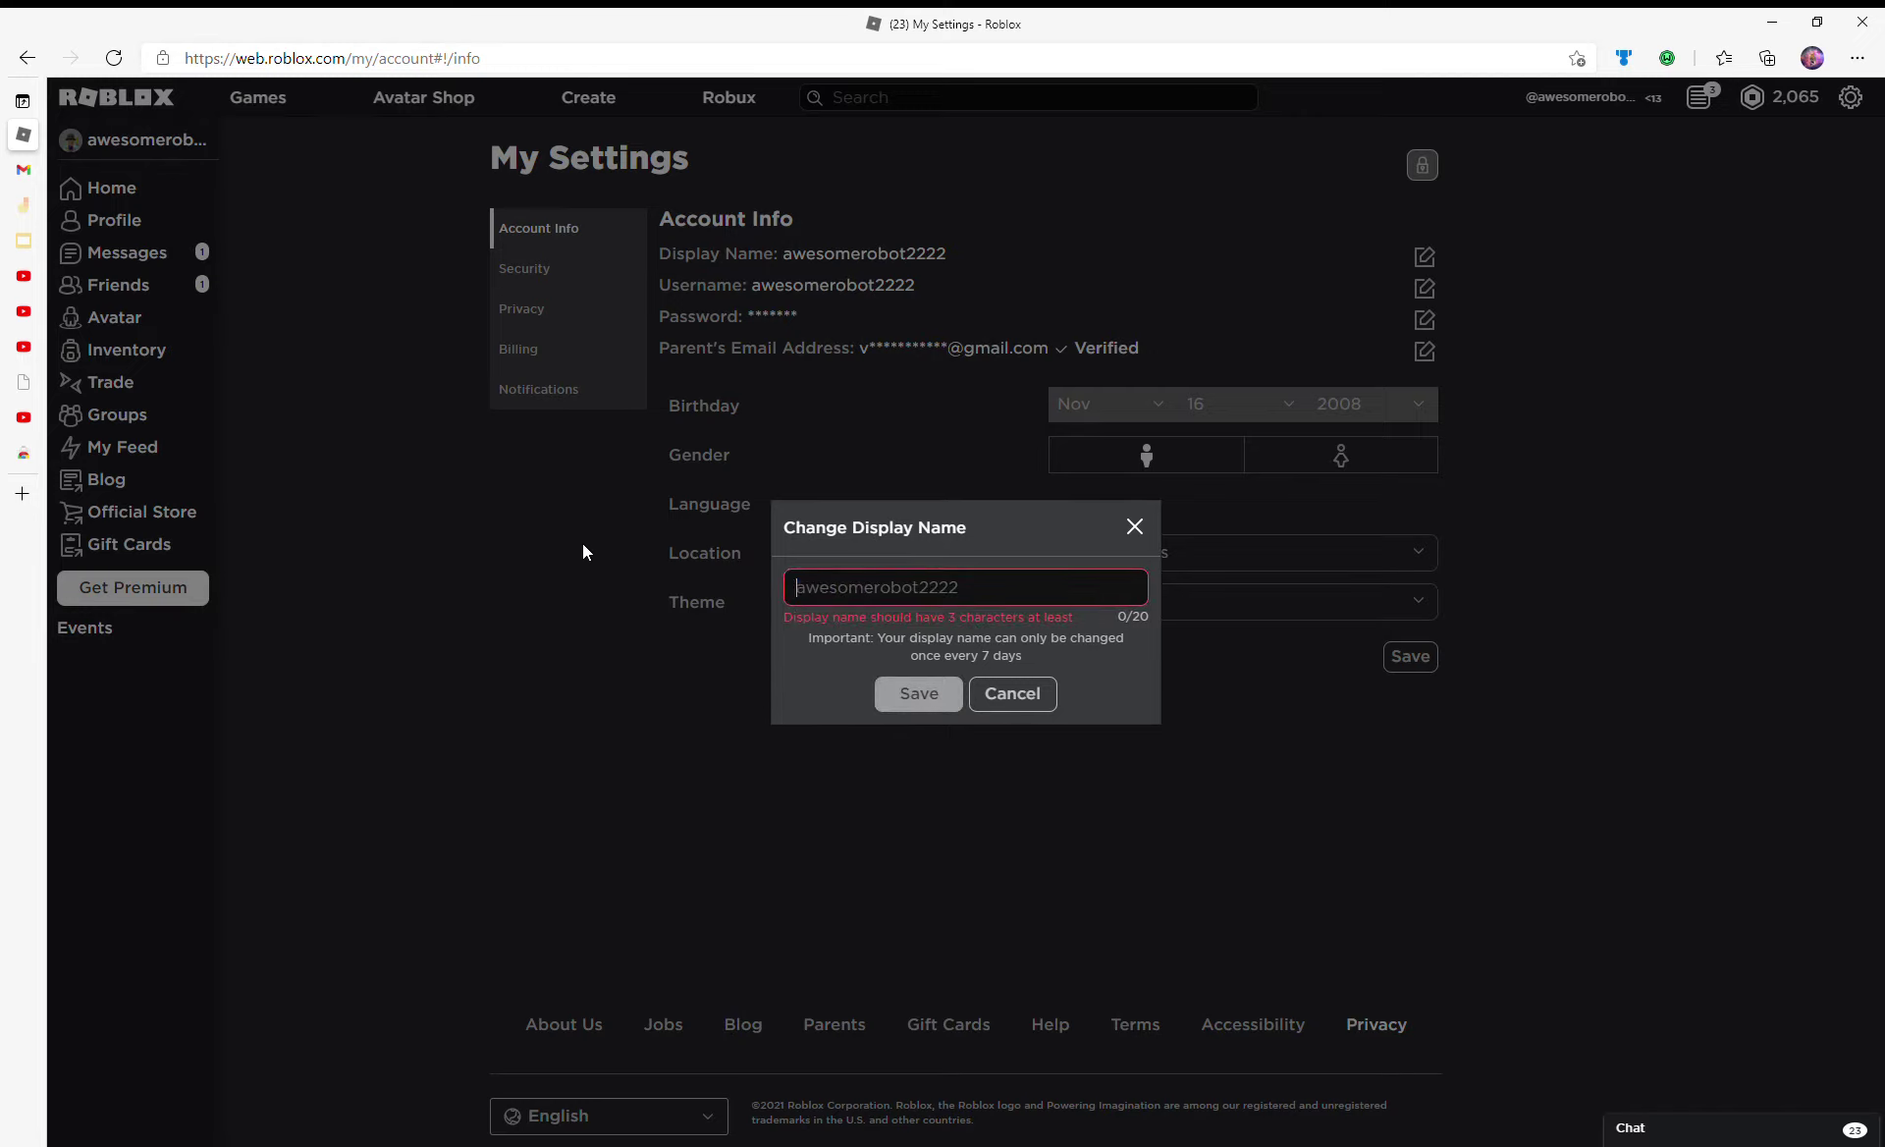
{"action": "type", "text": "sub"}
{"action": "type", "text": "s"}
- Enter ROBOTOPSTRATS as the new display name and save it
{"action": "key", "text": "BackSpace"}
{"action": "key", "text": "BackSpace"}
{"action": "key", "text": "BackSpace"}
{"action": "type", "text": "sub"}
{"action": "key", "text": "BackSpace"}
{"action": "key", "text": "BackSpace"}
{"action": "key", "text": "BackSpace"}
{"action": "type", "text": "OPST"}
{"action": "type", "text": "RATS"}
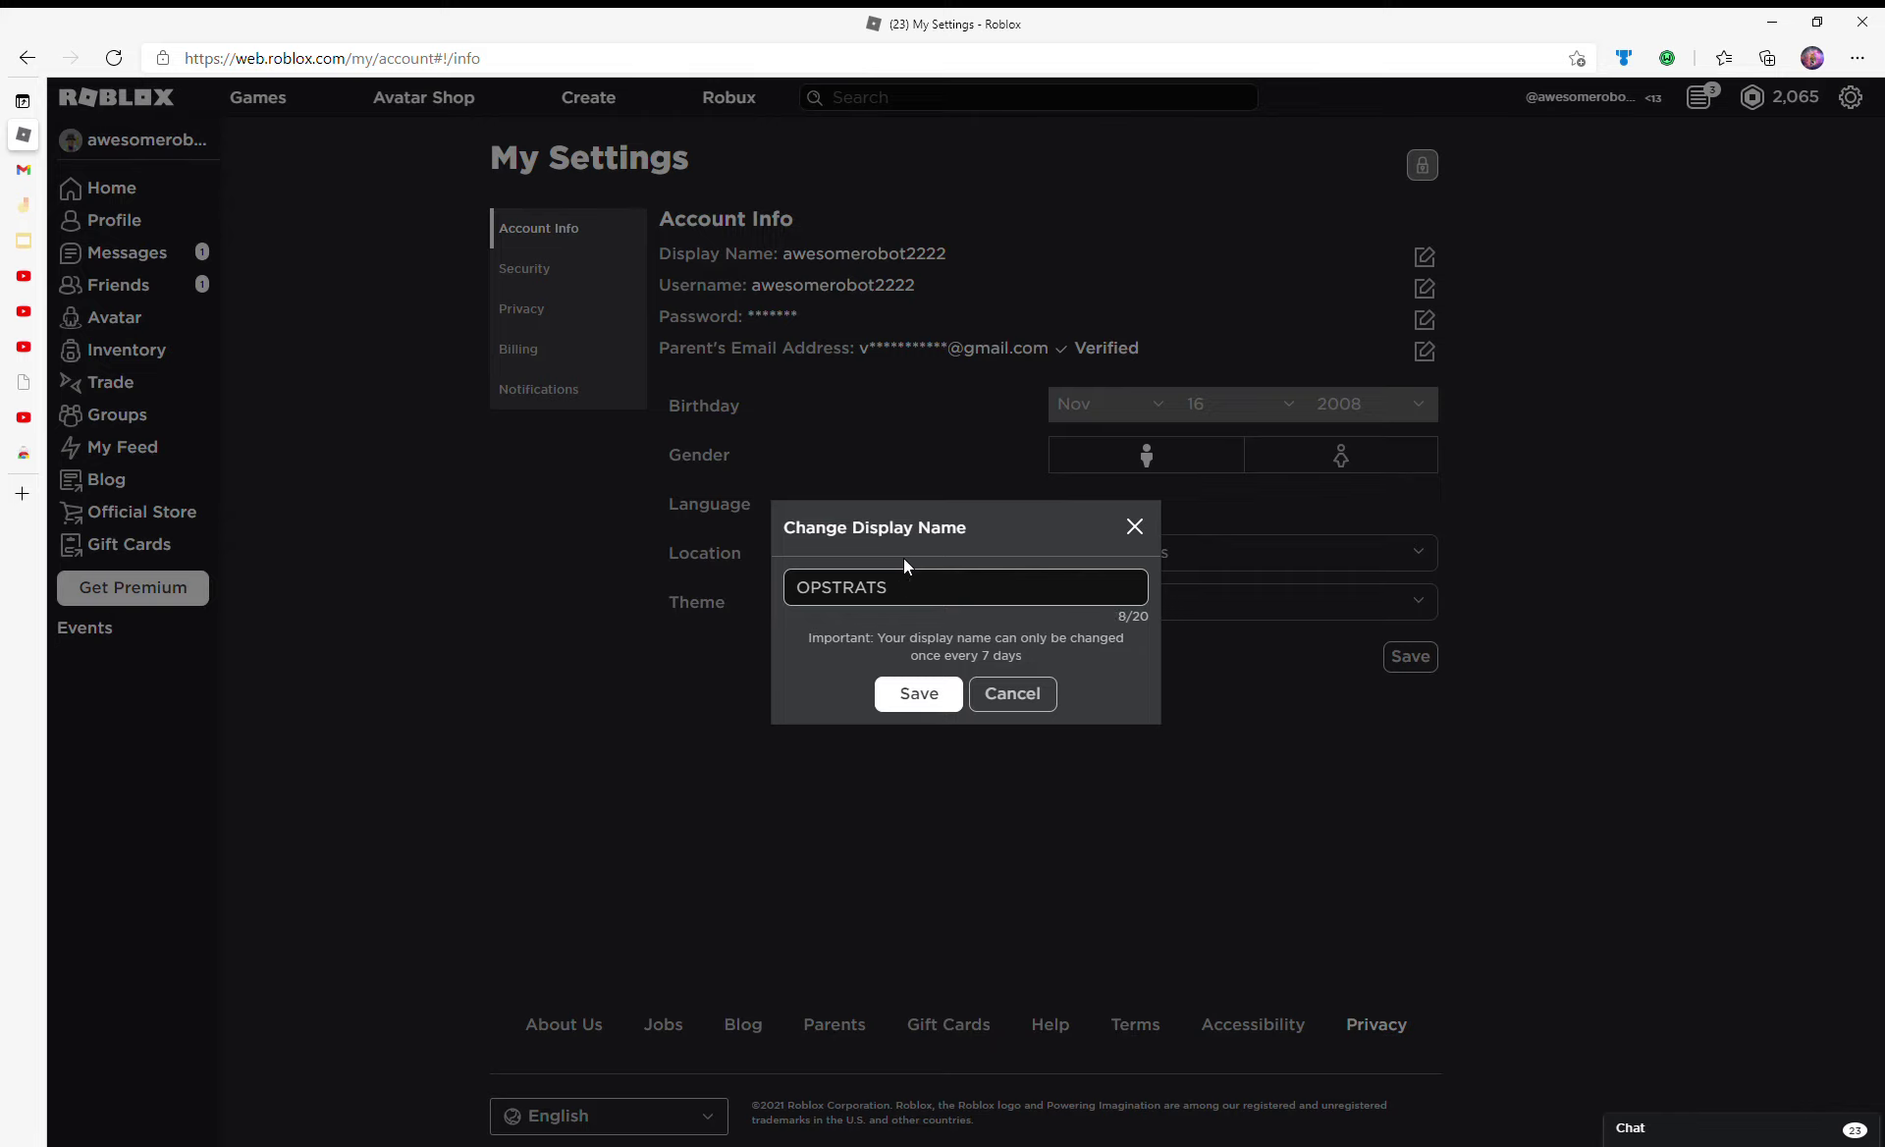
{"action": "key", "text": "BackSpace"}
{"action": "key", "text": "BackSpace"}
{"action": "key", "text": "BackSpace"}
{"action": "type", "text": "R"}
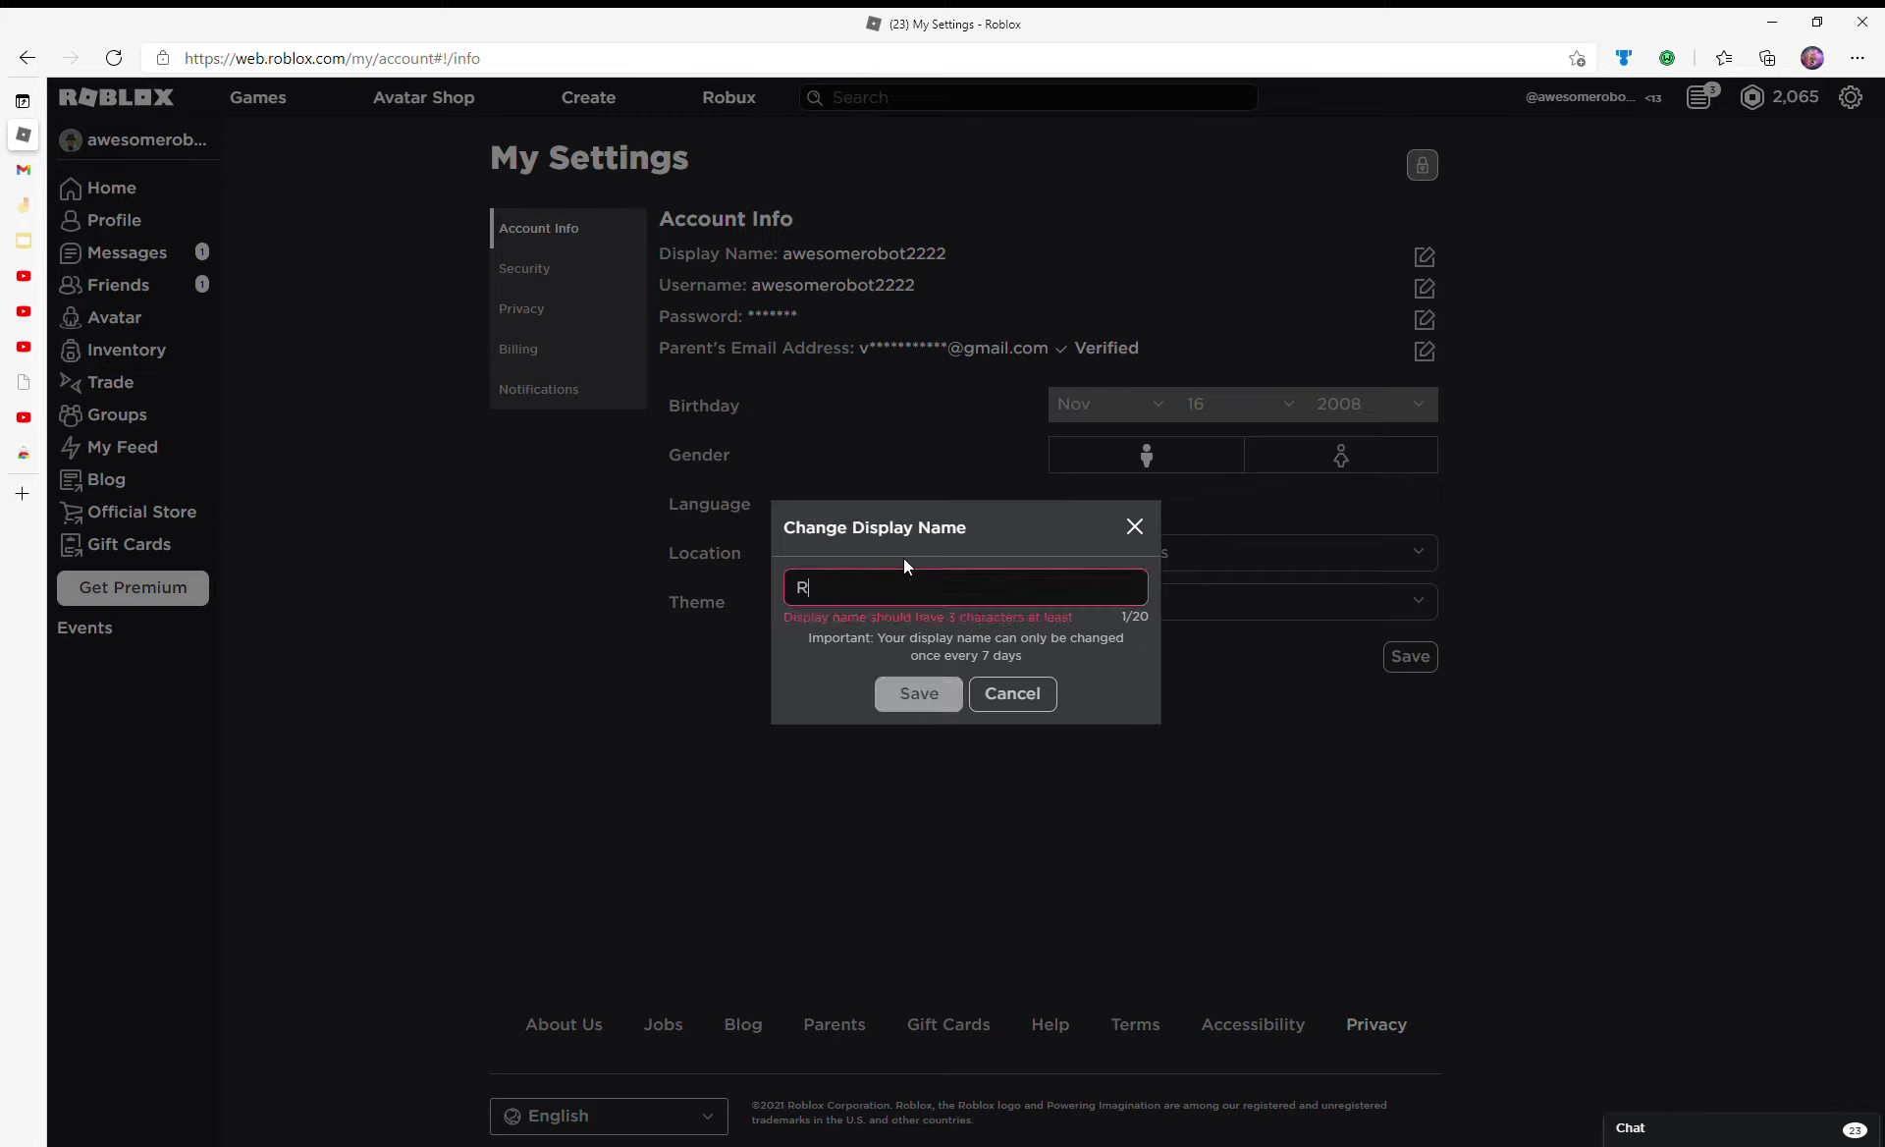
{"action": "type", "text": "OBOT"}
{"action": "type", "text": "OPSTRATS101"}
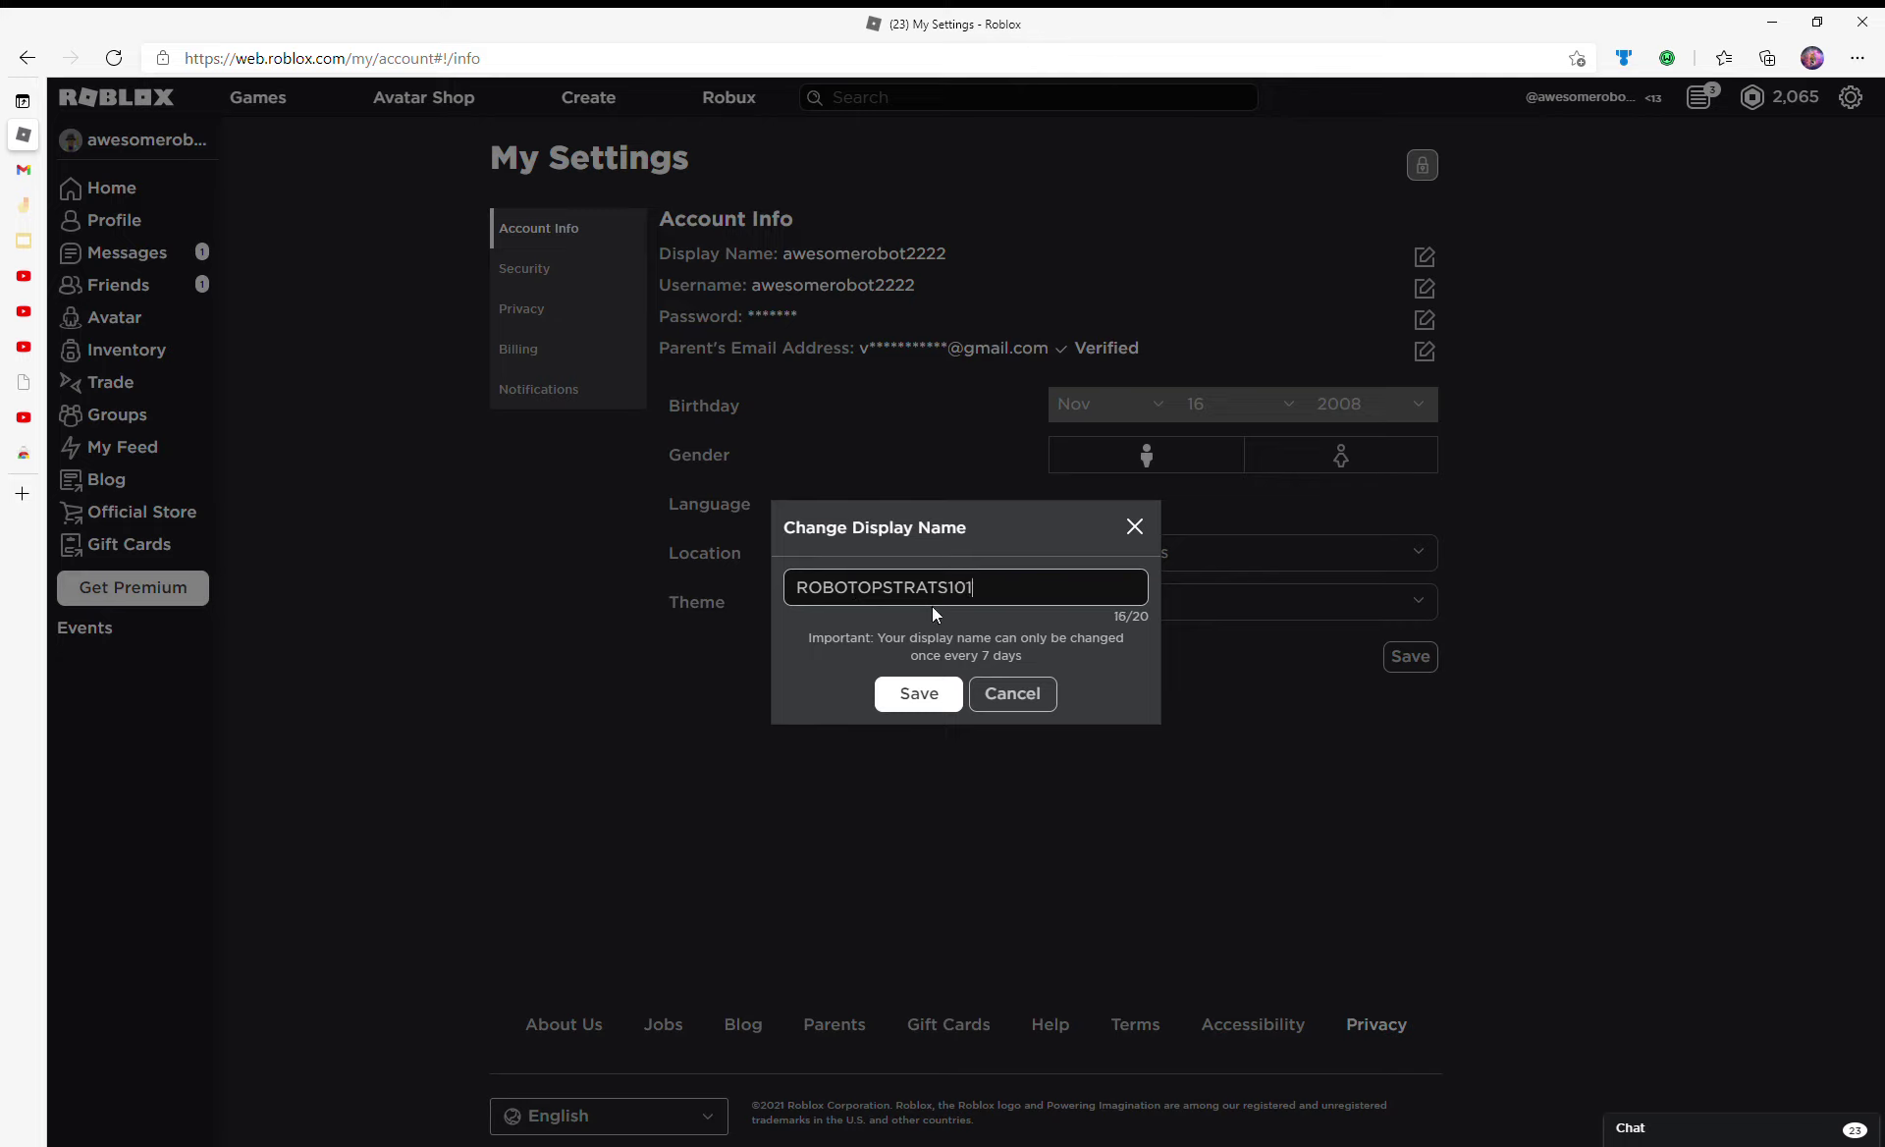
{"action": "key", "text": "BackSpace"}
{"action": "key", "text": "BackSpace"}
{"action": "left_click", "coordinate": [923, 702]}
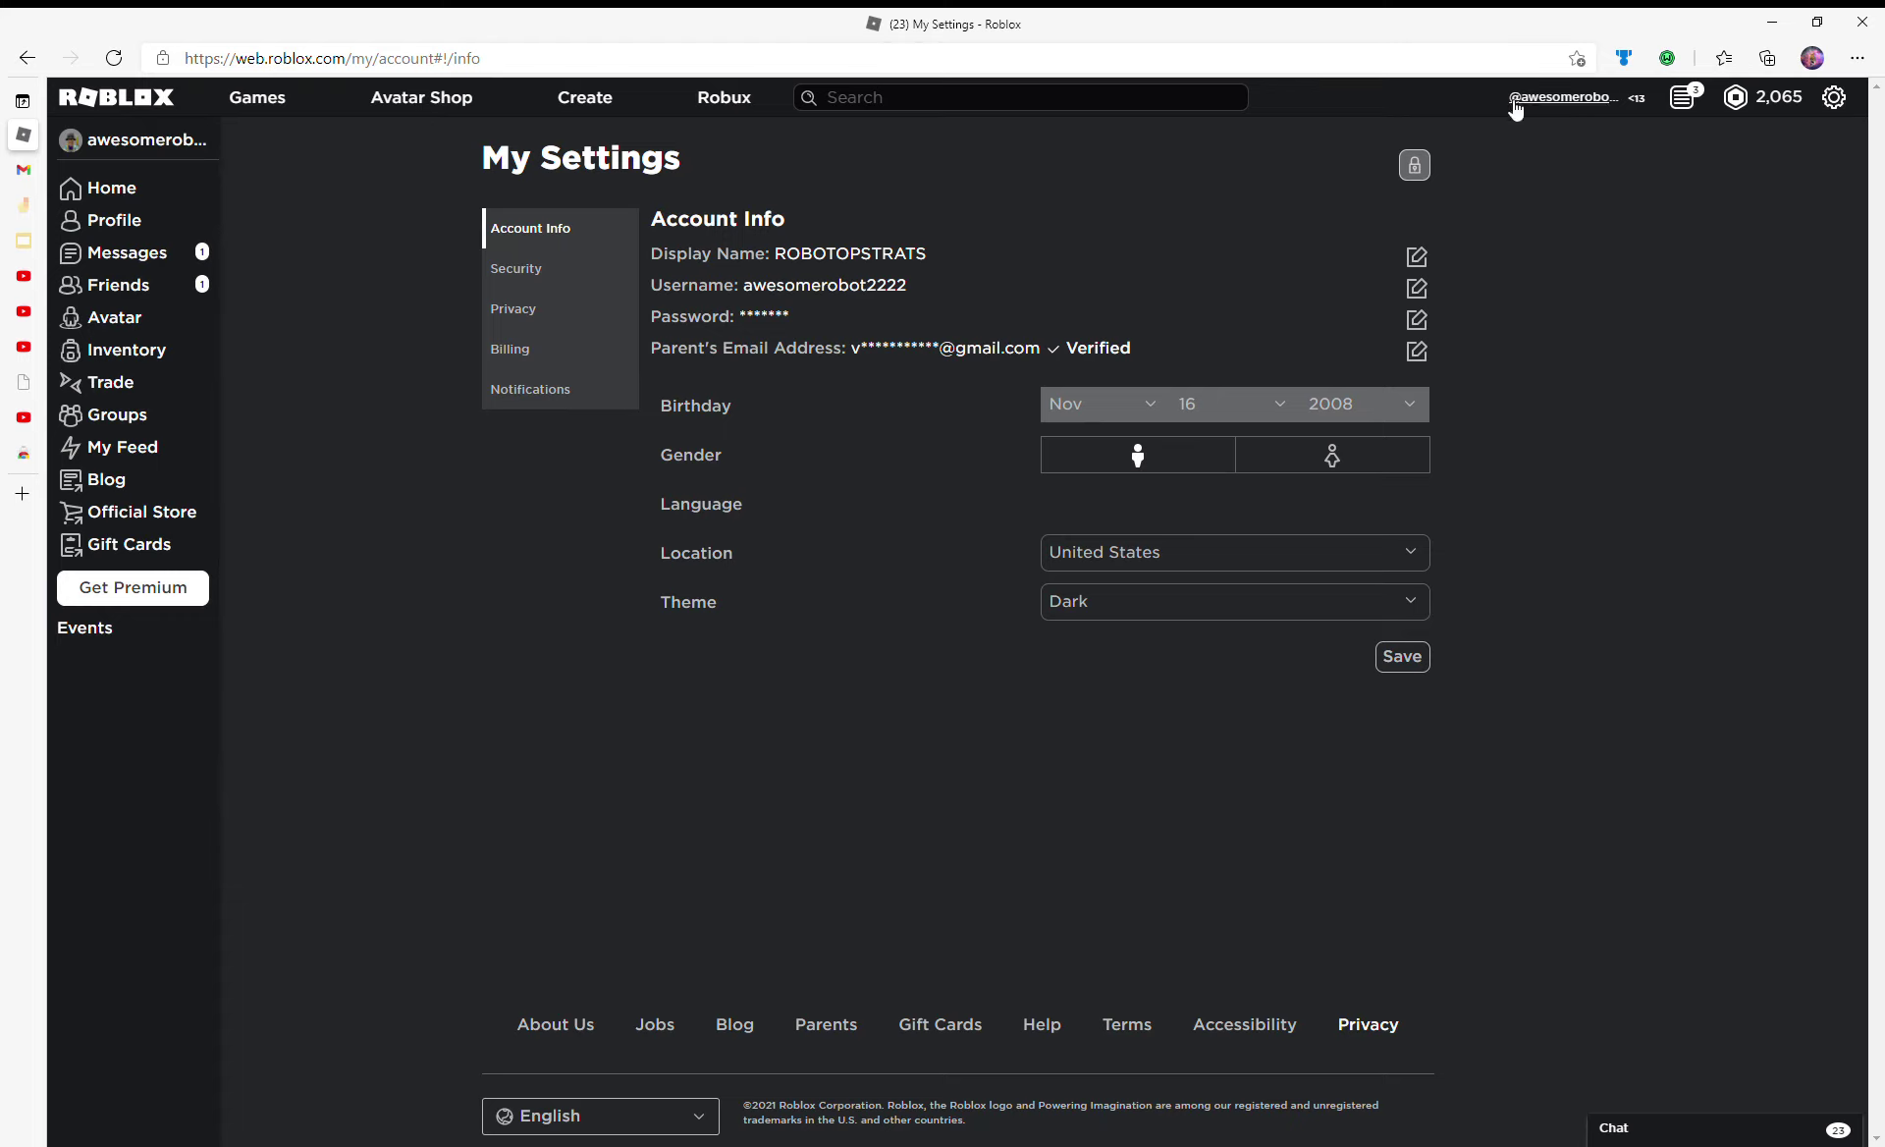
- Reload settings to confirm the ROBOTOPSTRATS display name, then return to the Roblox home page
{"action": "left_click", "coordinate": [111, 59]}
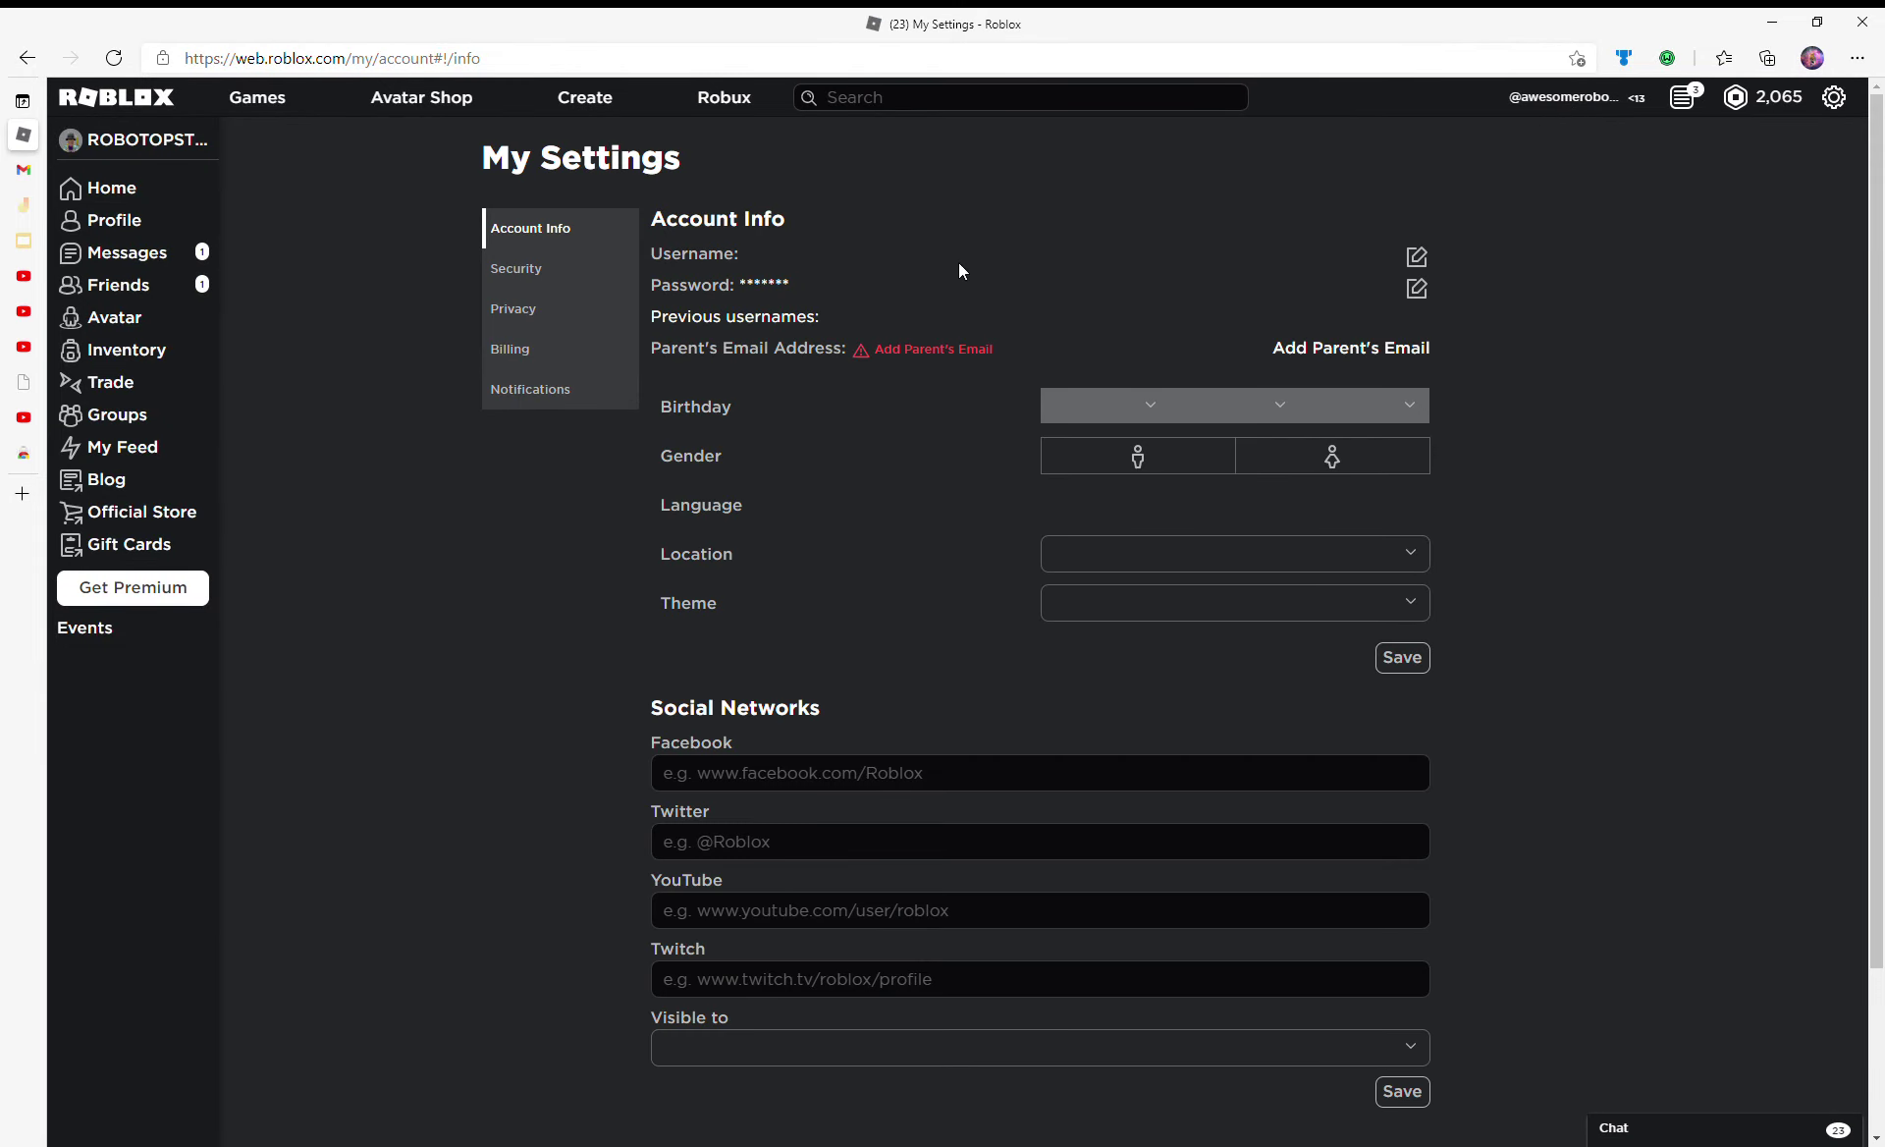
{"action": "left_click_drag", "start_coordinate": [779, 263], "coordinate": [930, 256]}
{"action": "left_click", "coordinate": [1024, 208]}
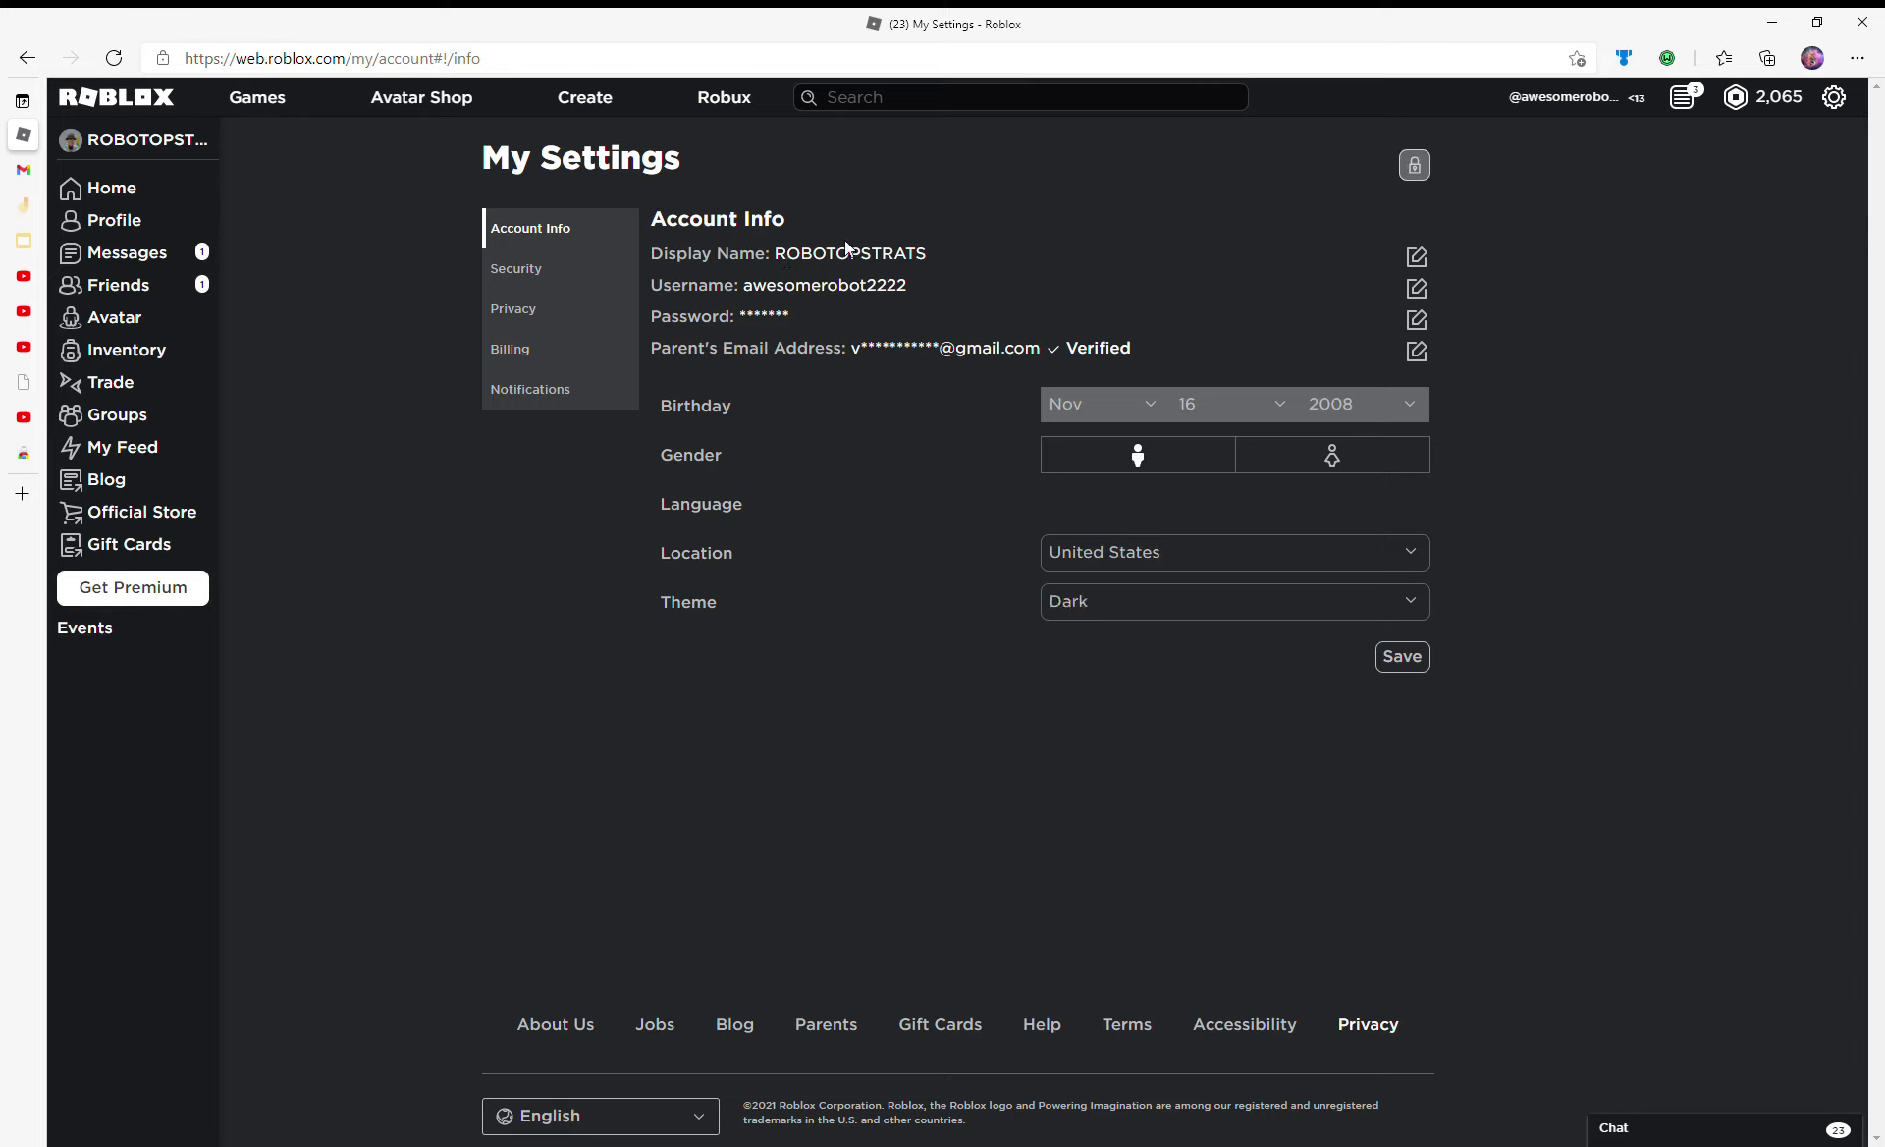
{"action": "left_click", "coordinate": [102, 104]}
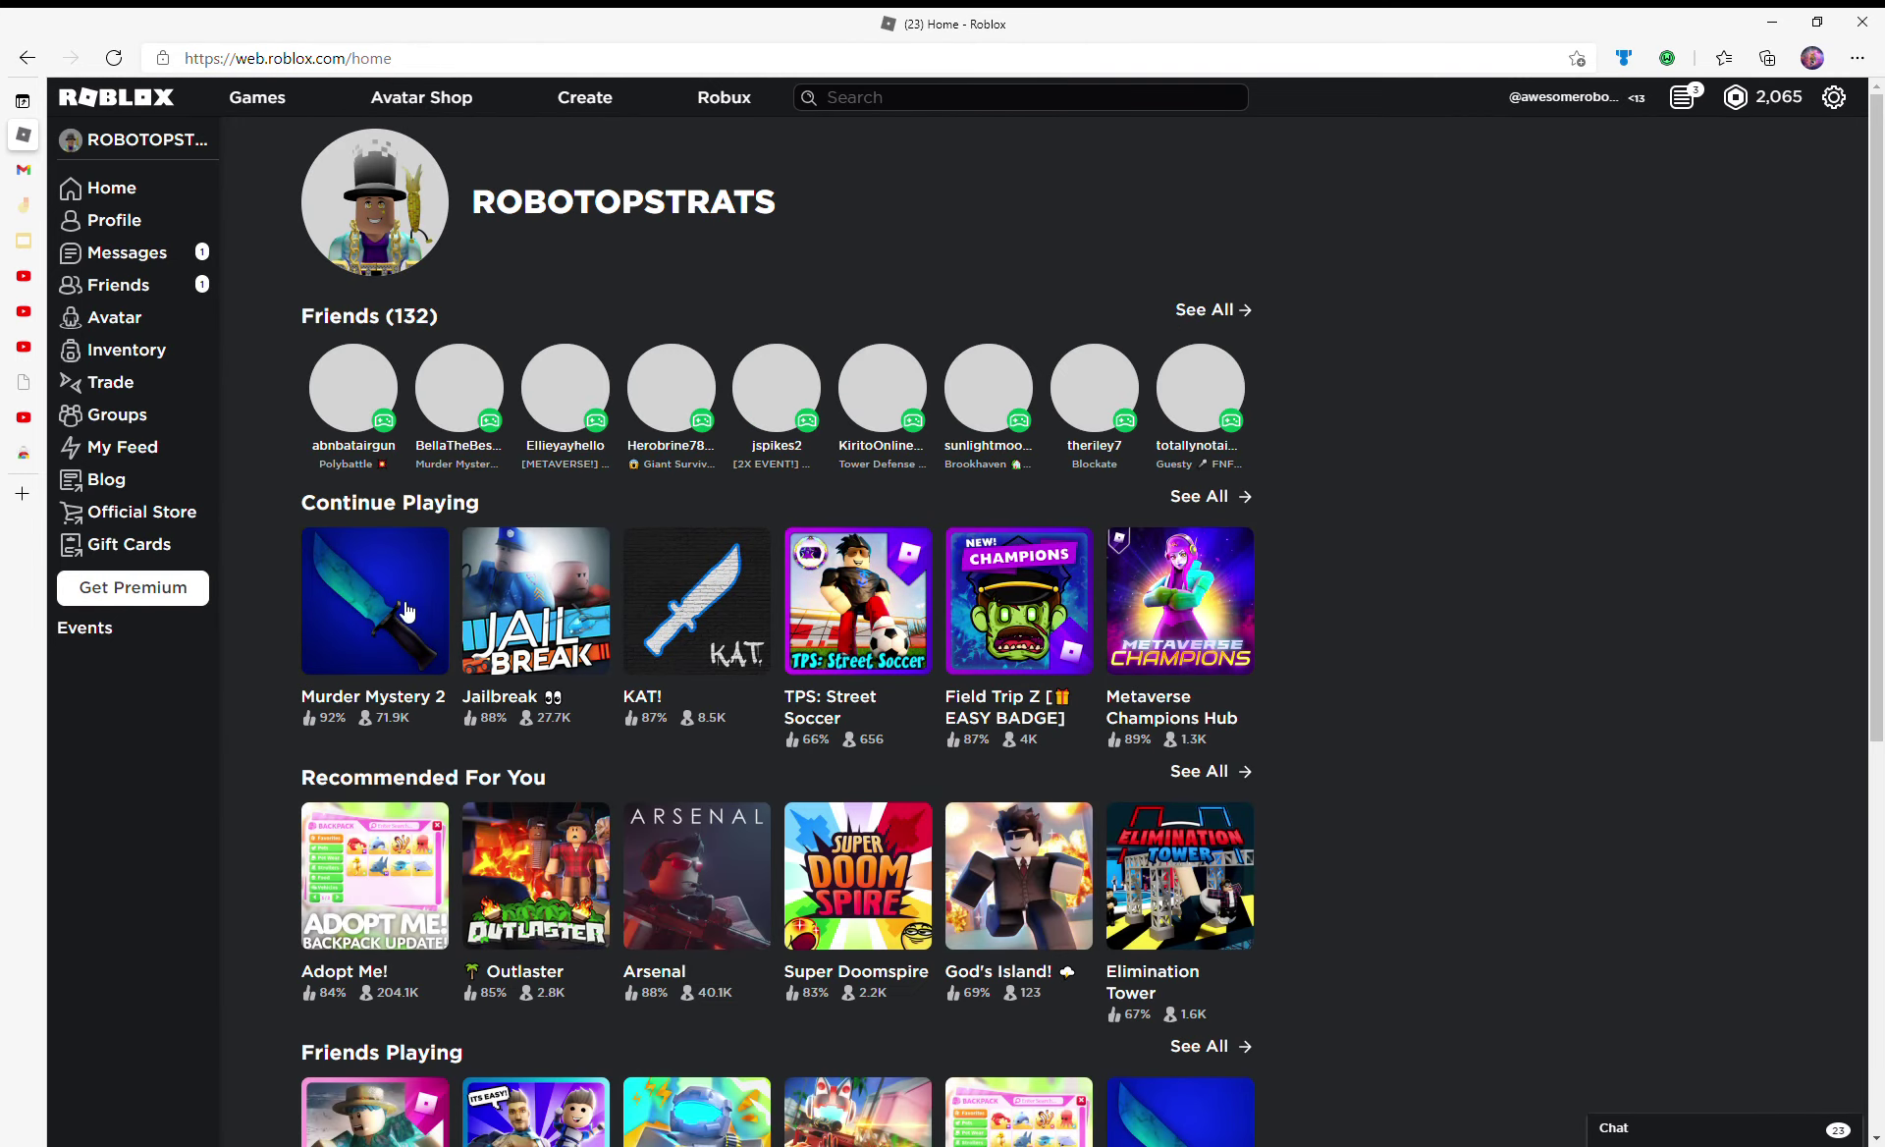
{"action": "left_click", "coordinate": [392, 608]}
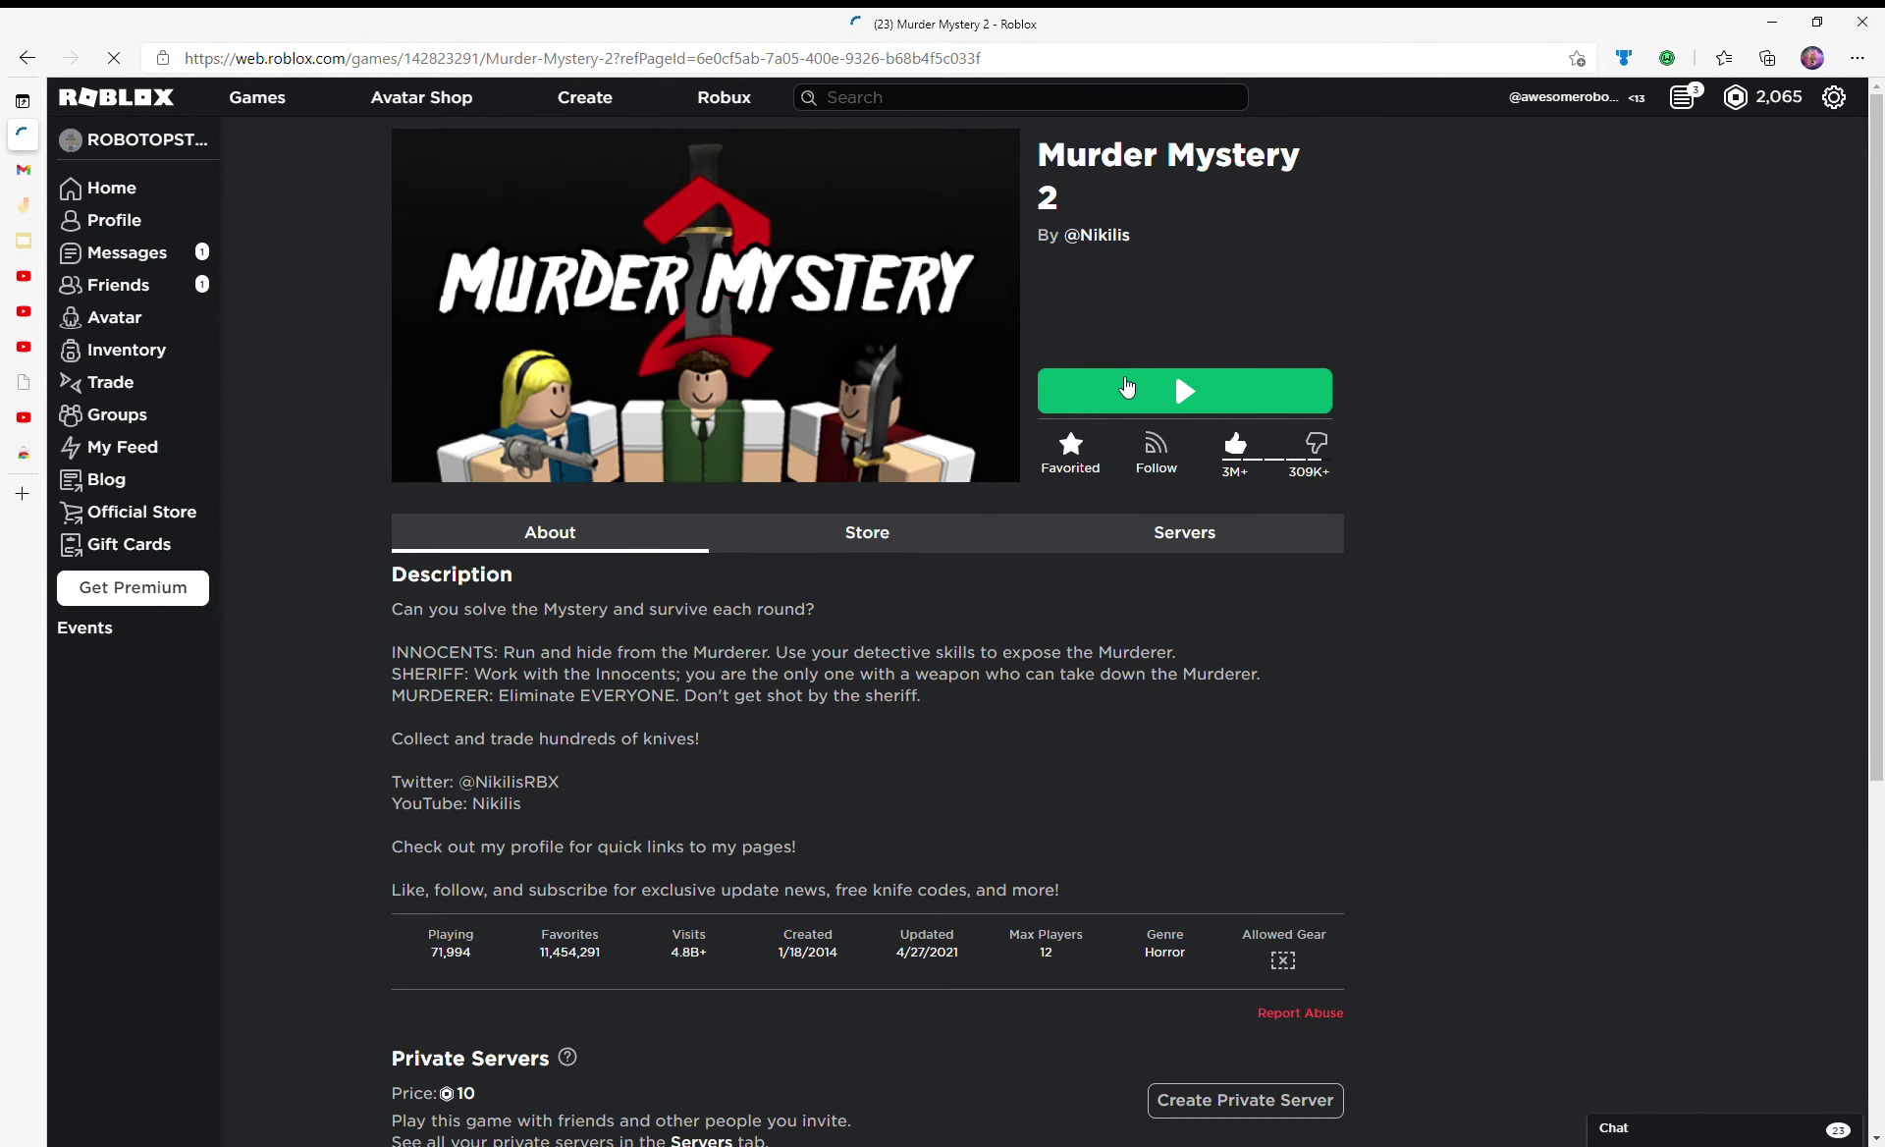
{"action": "left_click", "coordinate": [1115, 379]}
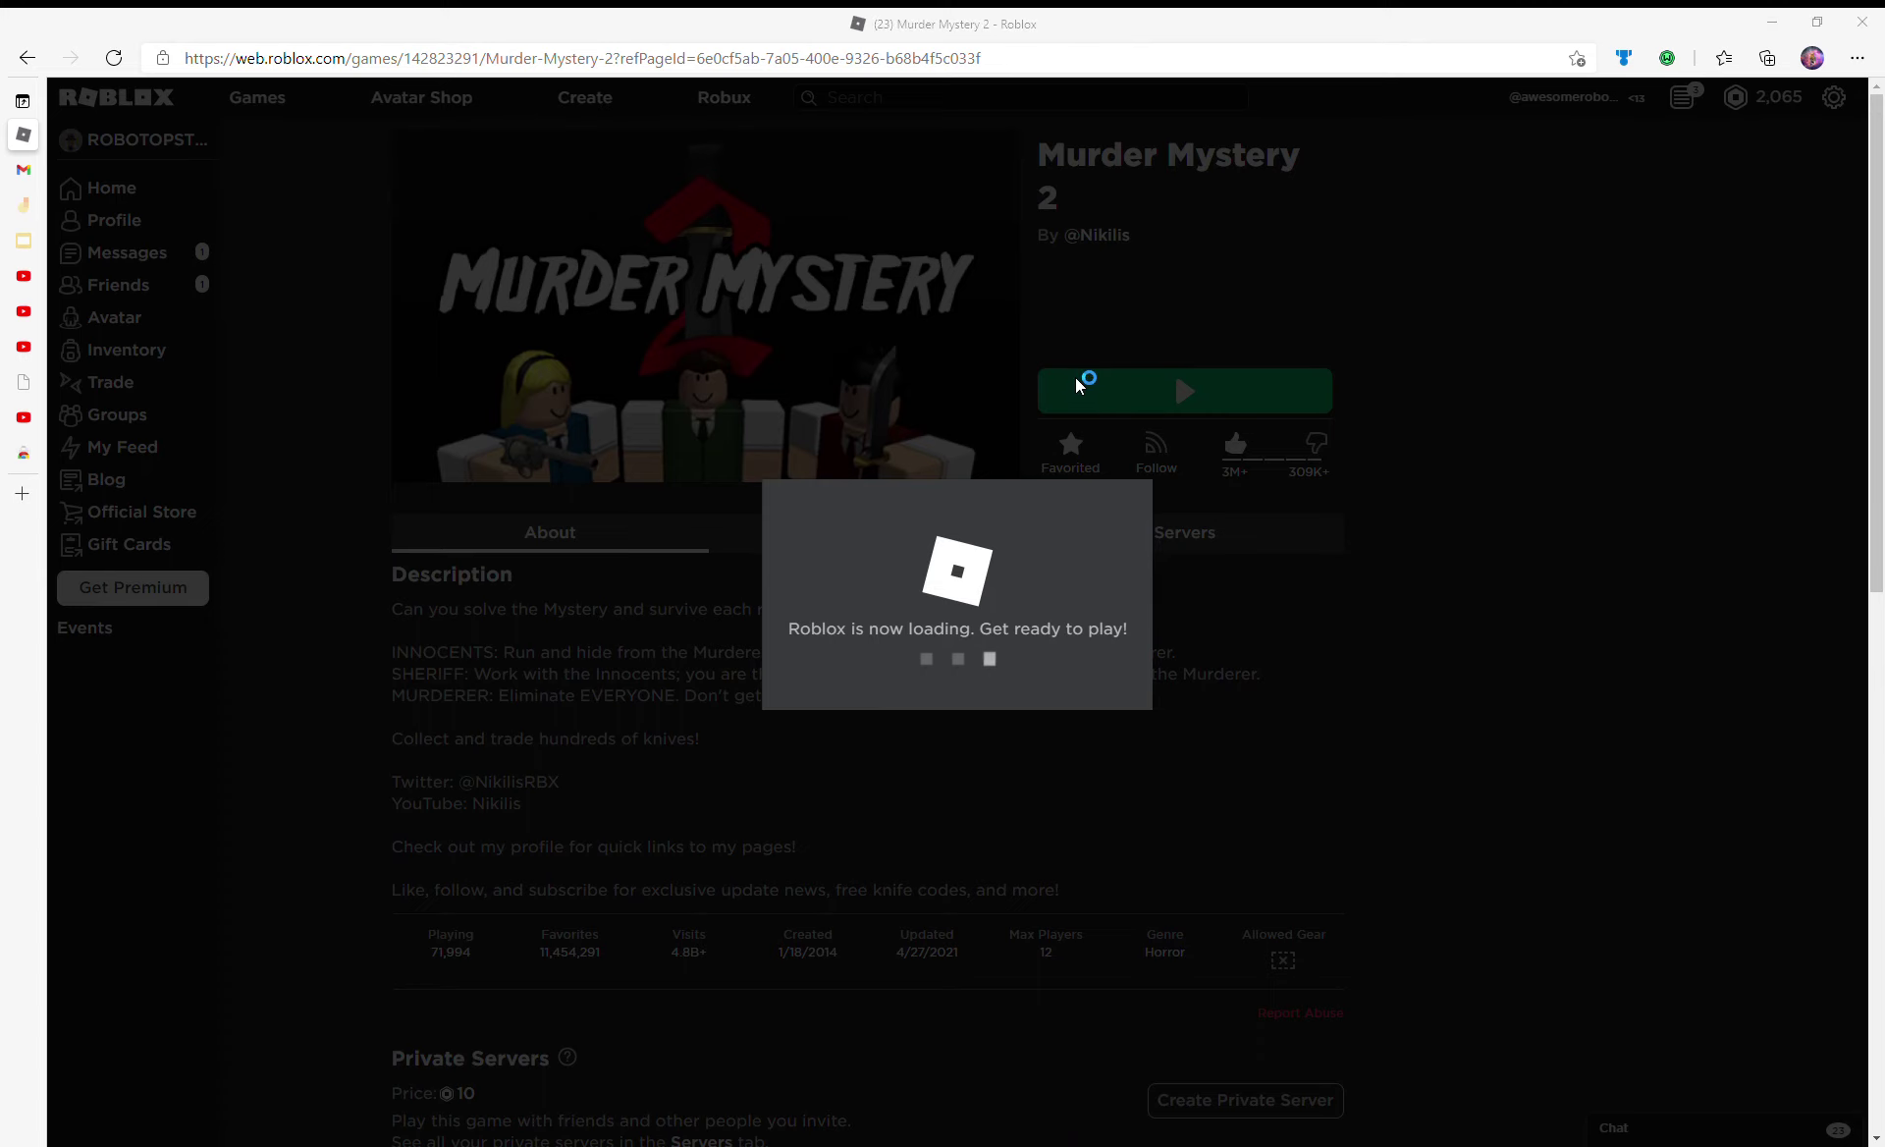
{"action": "left_click", "coordinate": [1128, 483]}
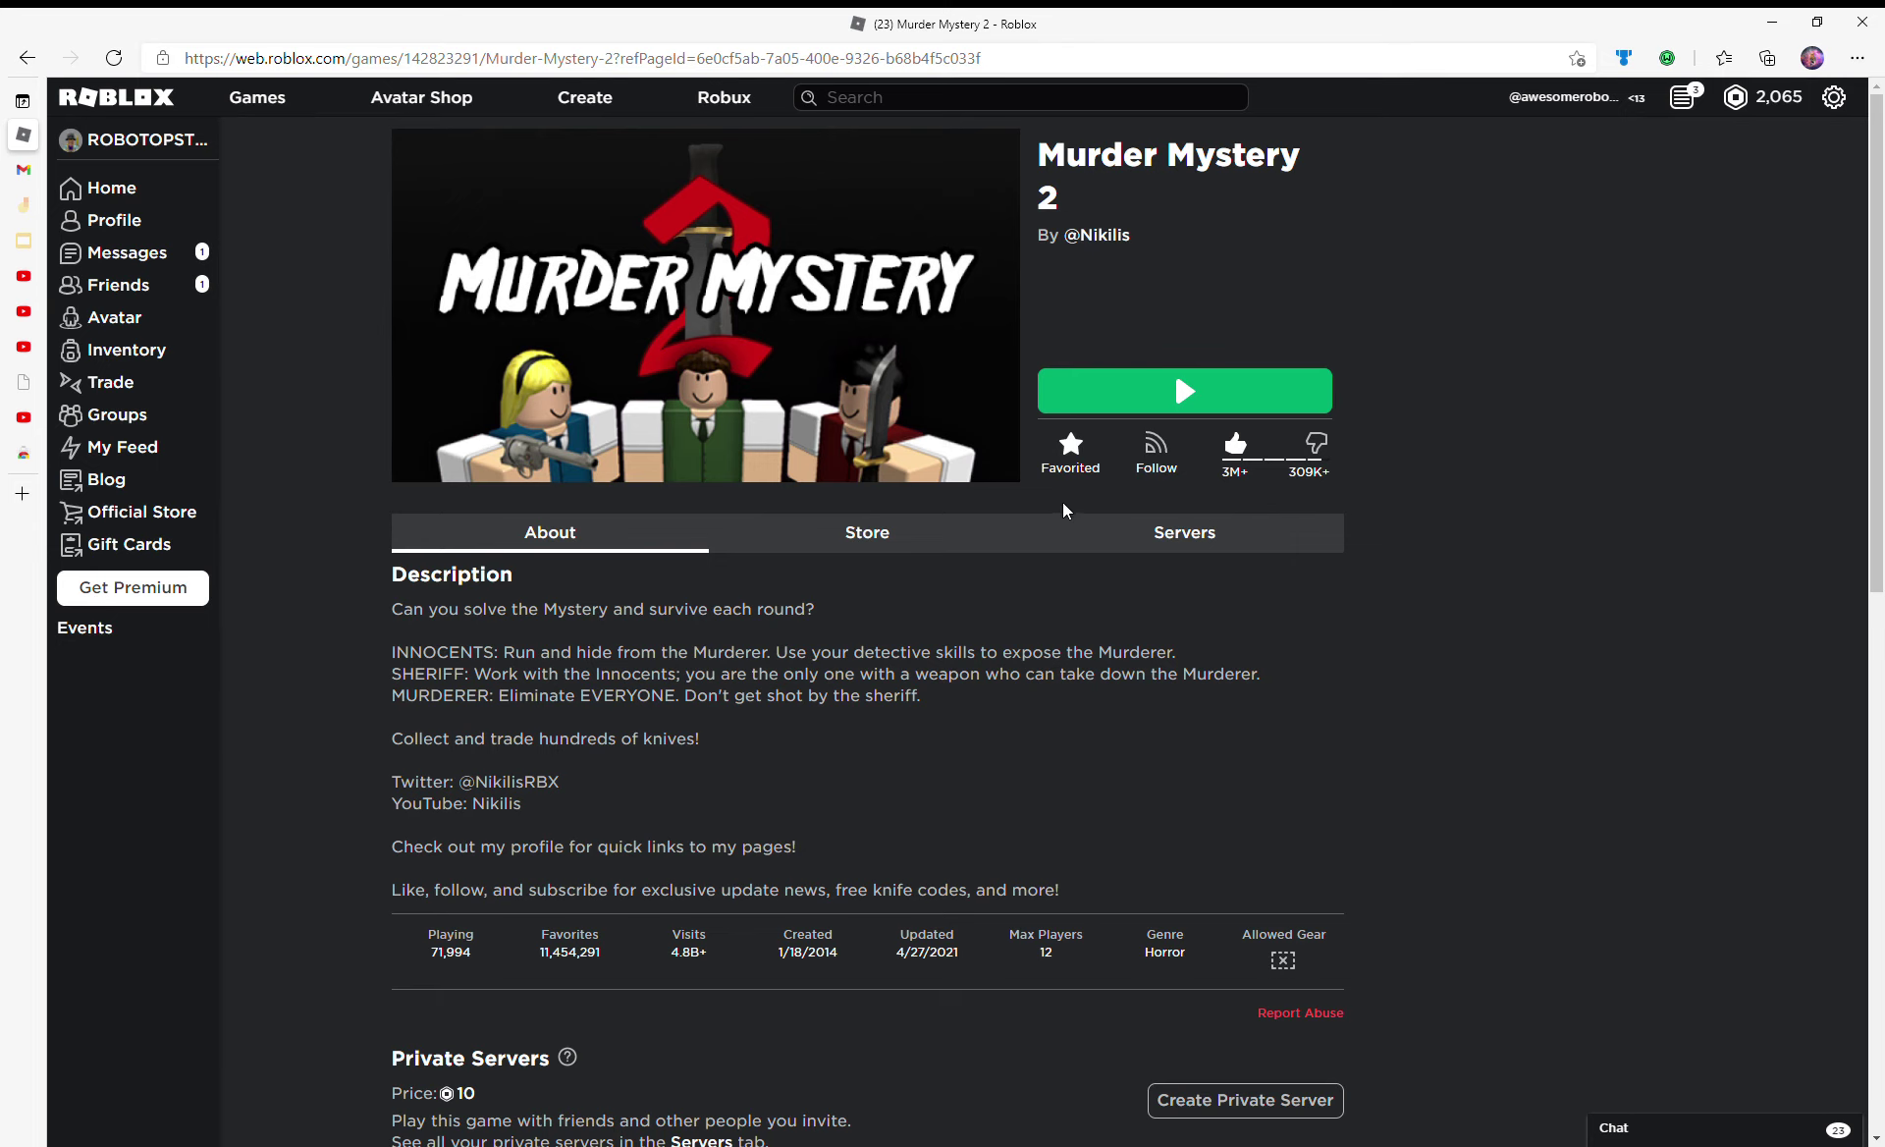
{"action": "scroll", "coordinate": [1113, 405], "scroll_direction": "down", "scroll_amount": 3}
{"action": "scroll", "coordinate": [1110, 396], "scroll_direction": "up", "scroll_amount": 3}
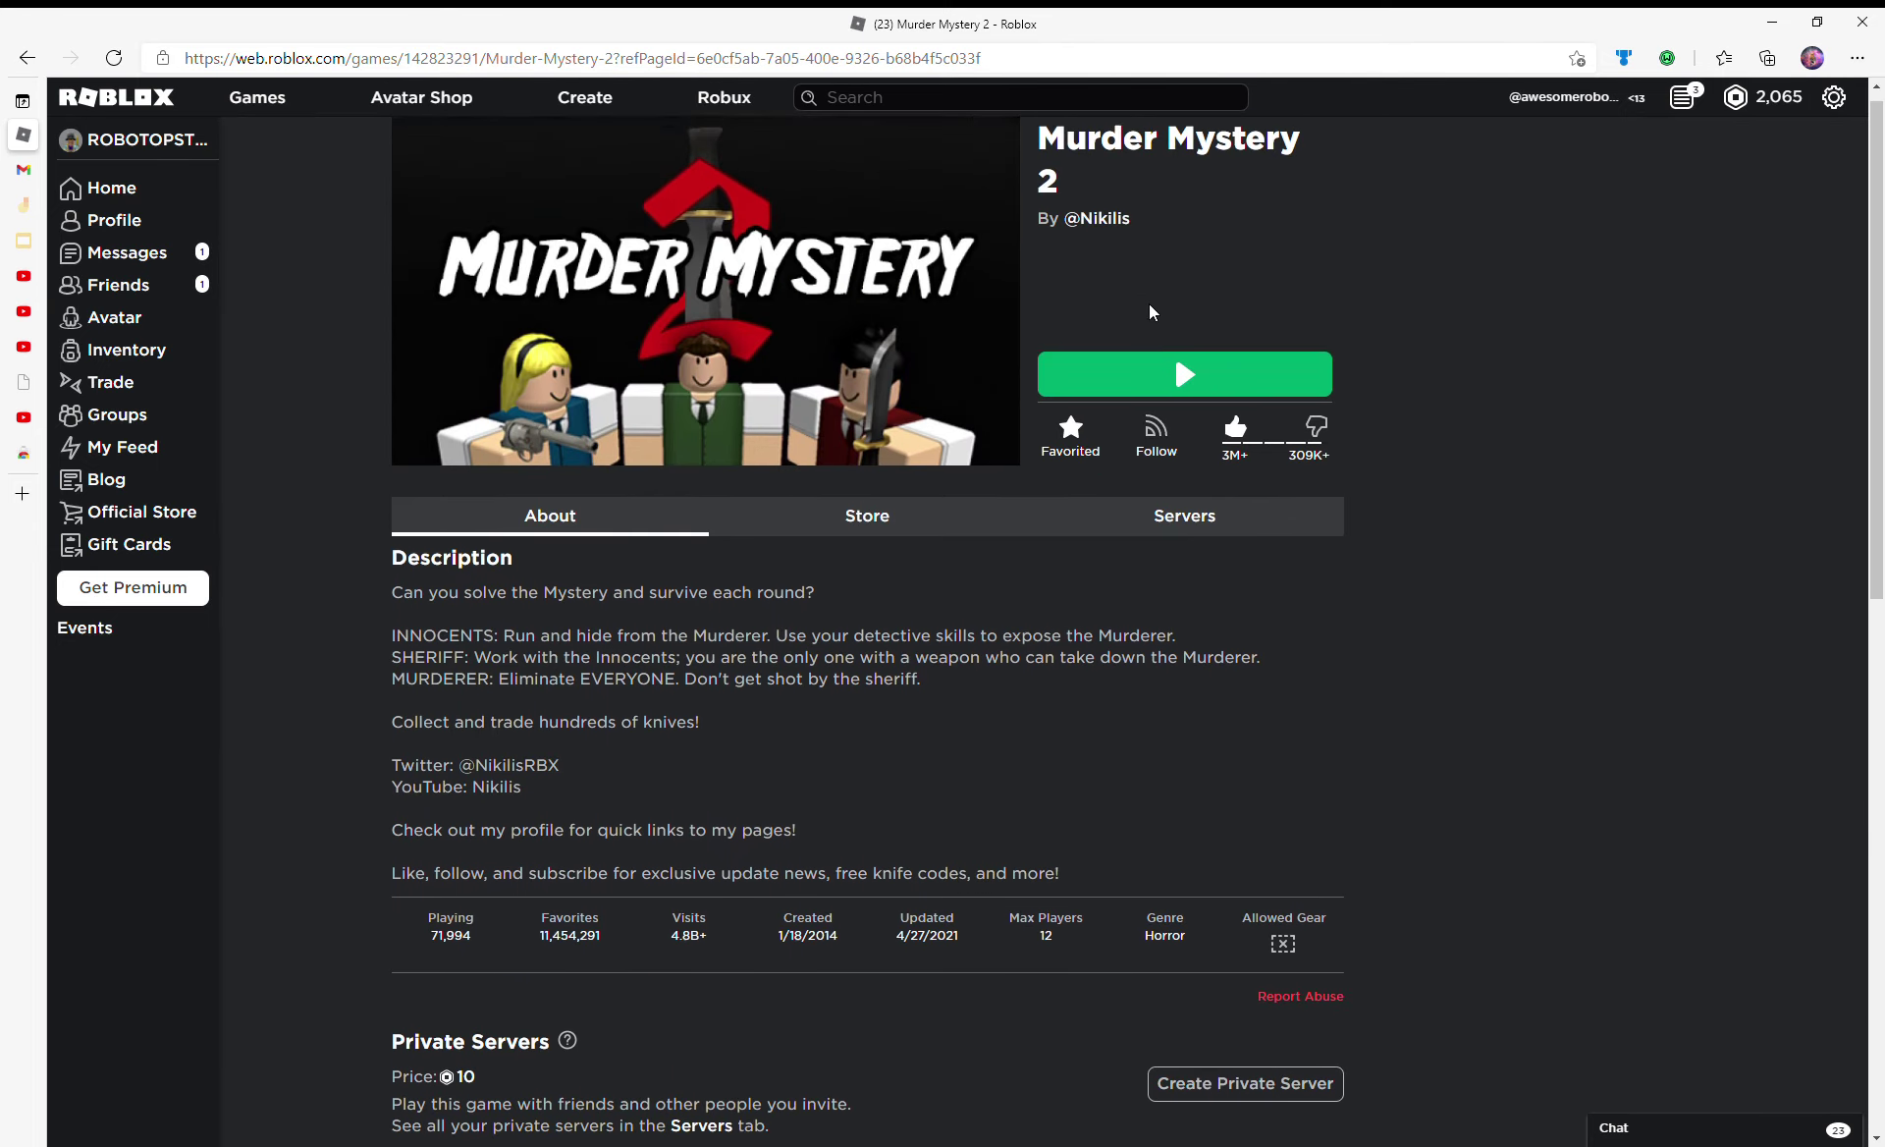
{"action": "left_click", "coordinate": [1126, 385]}
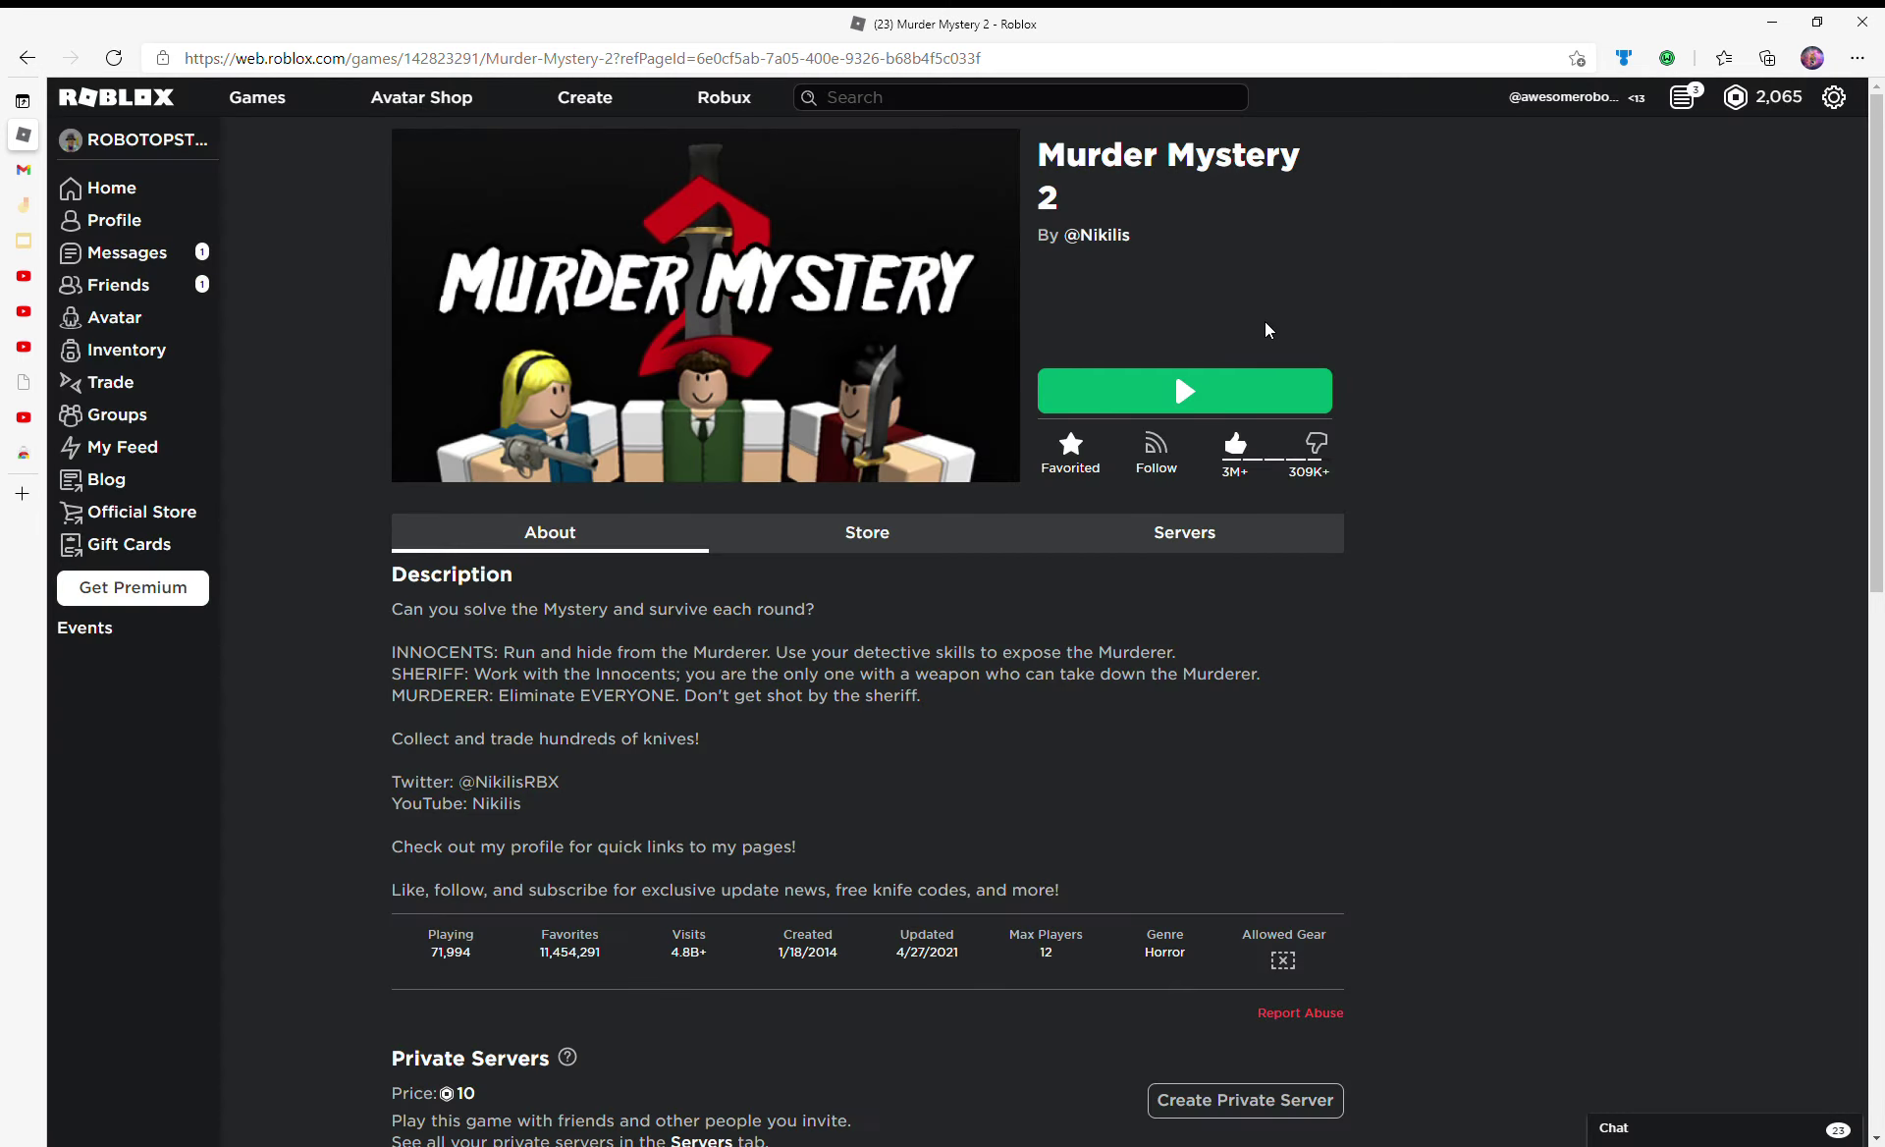
{"action": "scroll", "coordinate": [275, 209], "scroll_direction": "down", "scroll_amount": 5}
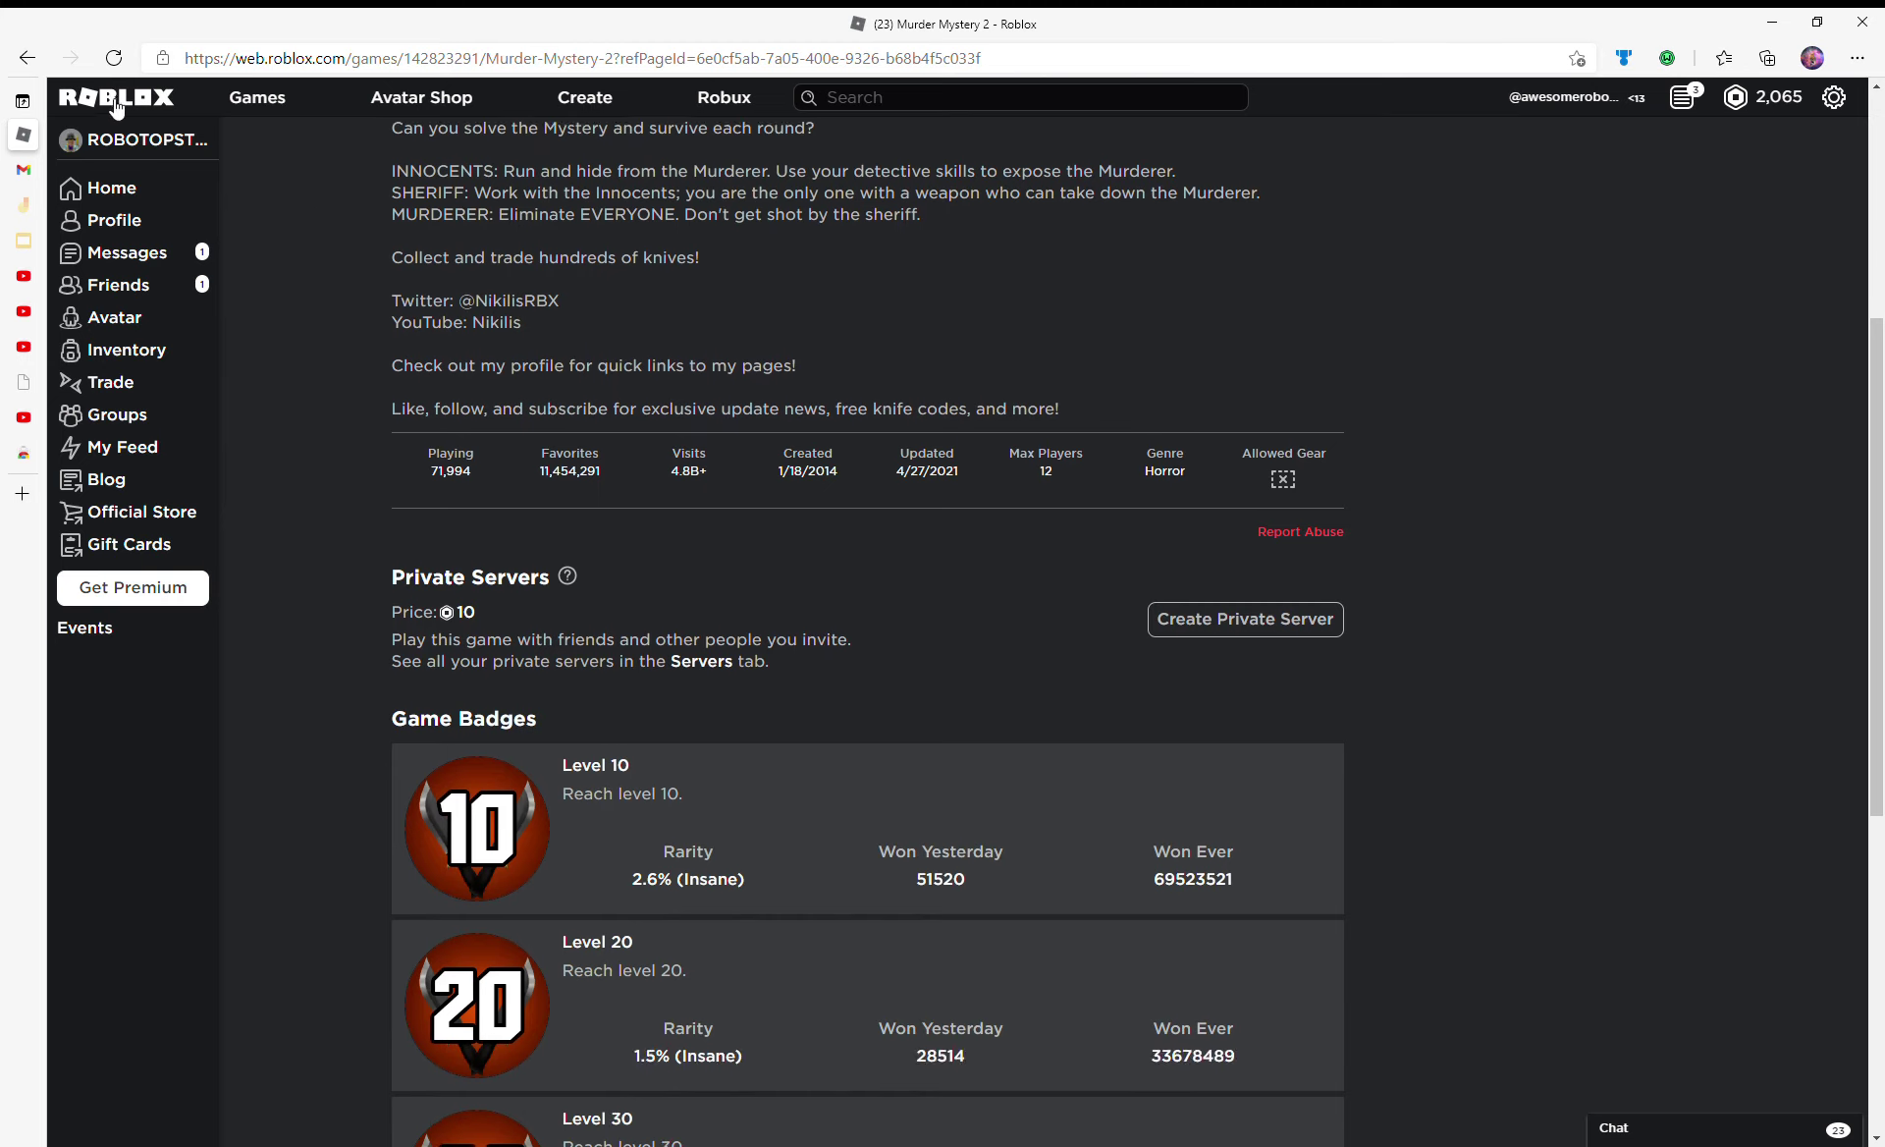
{"action": "left_click", "coordinate": [115, 103]}
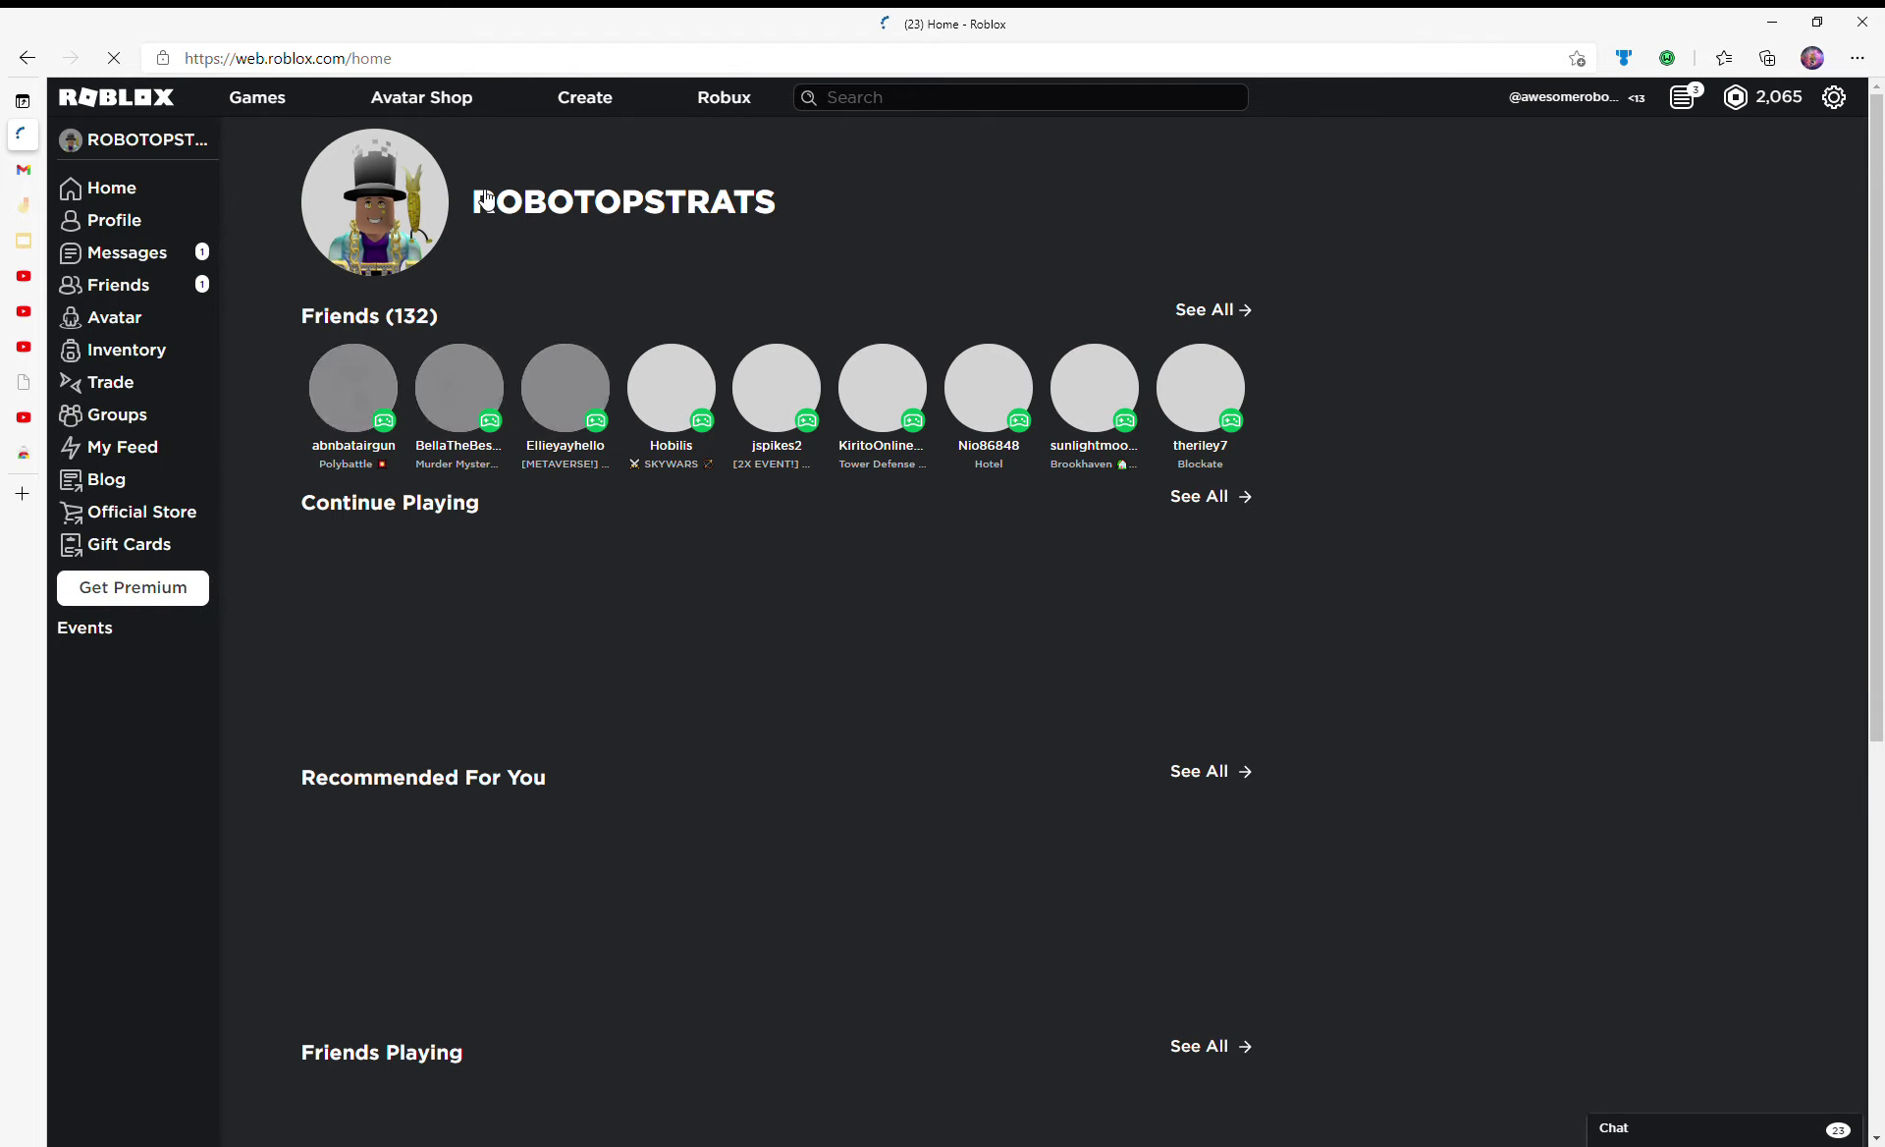
{"action": "scroll", "coordinate": [756, 228], "scroll_direction": "down", "scroll_amount": 1}
{"action": "scroll", "coordinate": [791, 233], "scroll_direction": "up", "scroll_amount": 1}
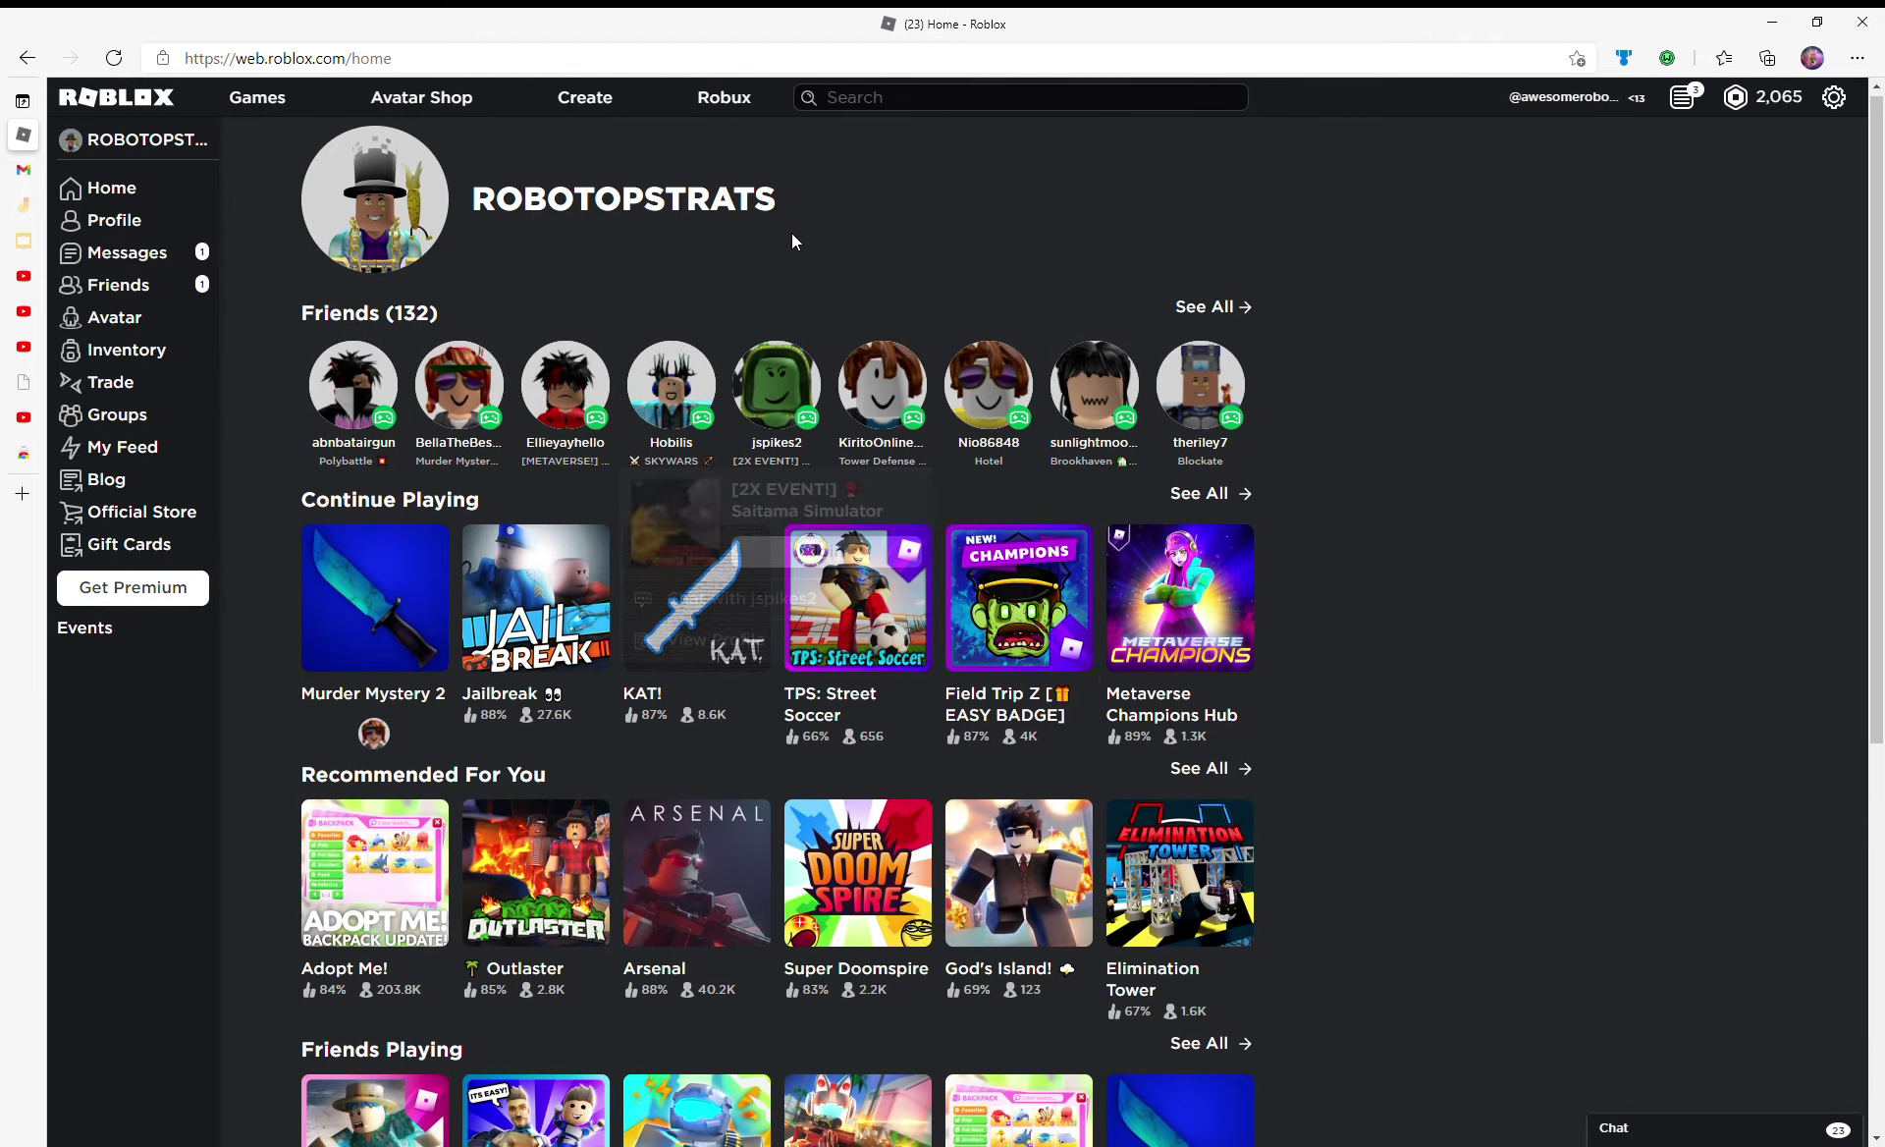
{"action": "scroll", "coordinate": [794, 236], "scroll_direction": "down", "scroll_amount": 2}
{"action": "scroll", "coordinate": [795, 236], "scroll_direction": "up", "scroll_amount": 1}
{"action": "scroll", "coordinate": [800, 239], "scroll_direction": "down", "scroll_amount": 4}
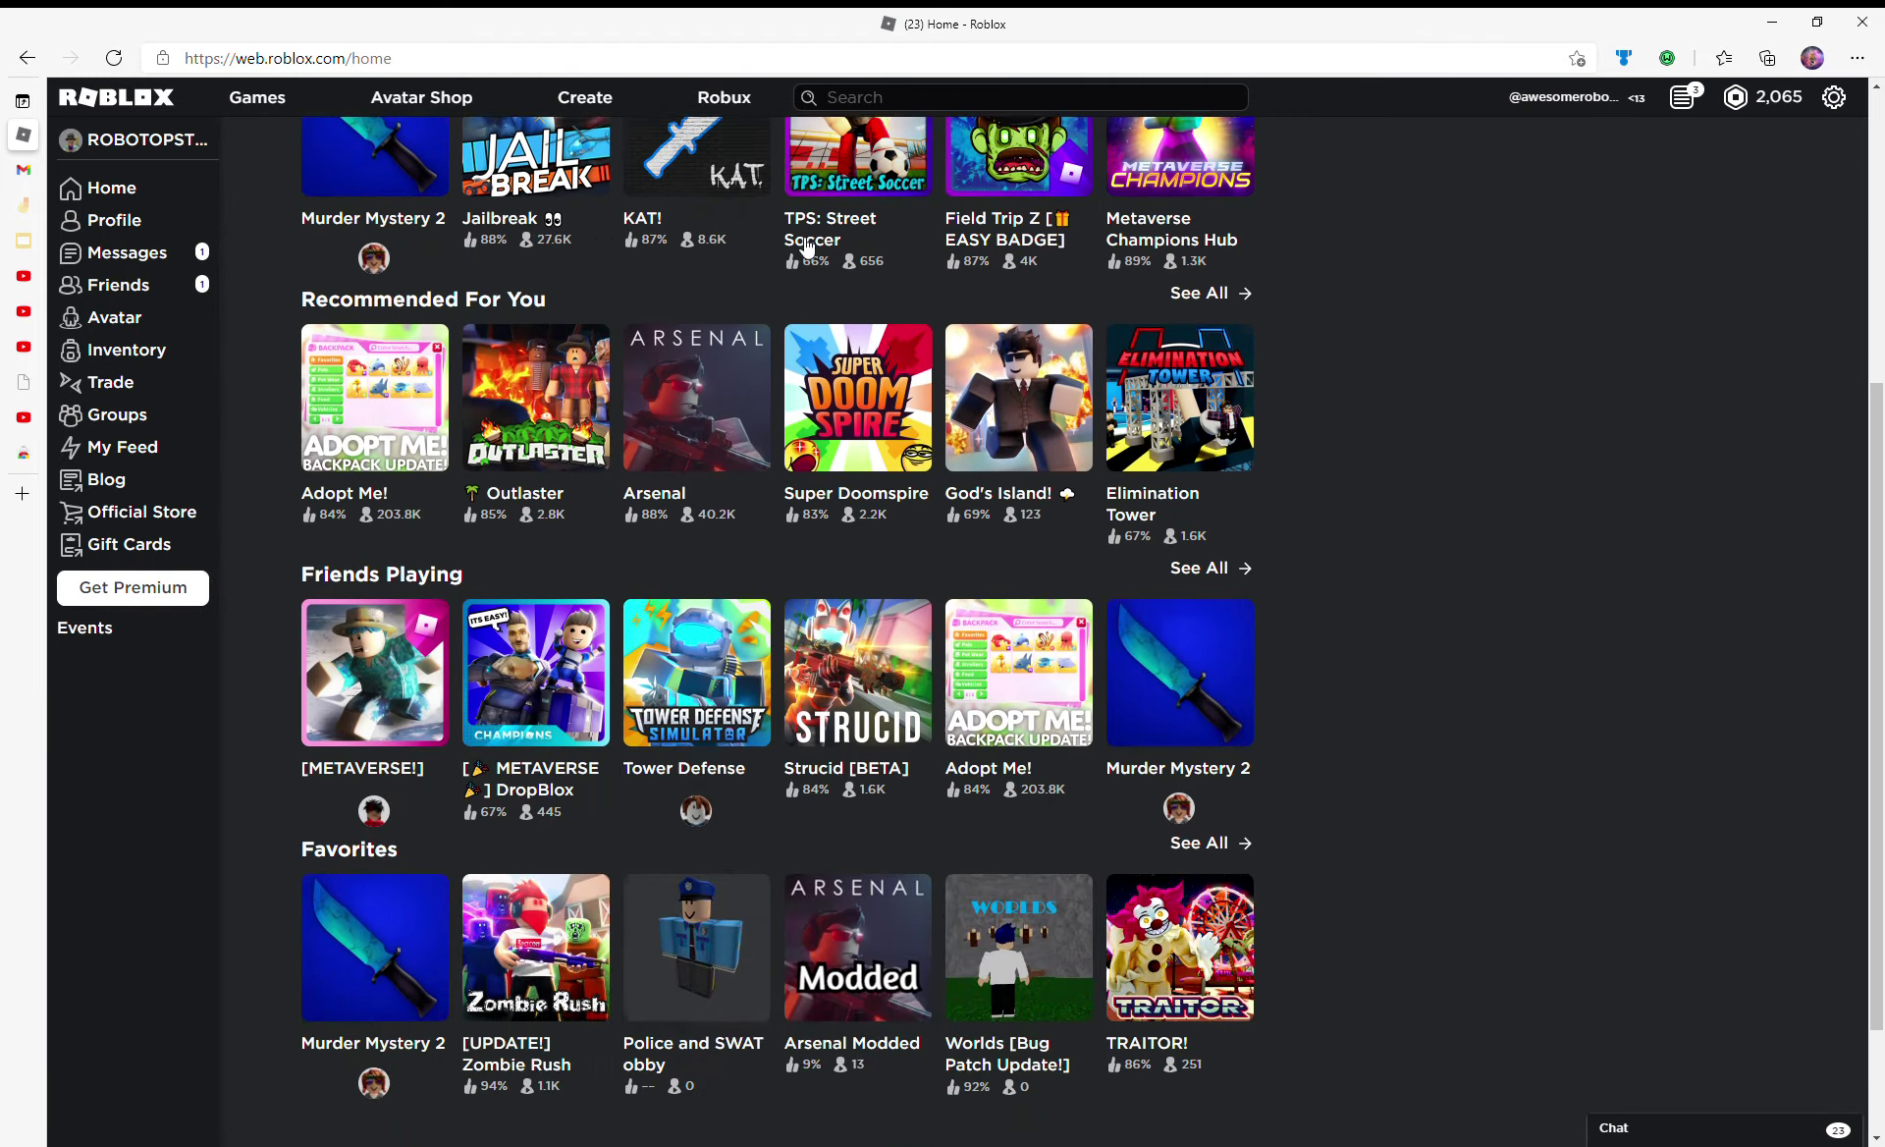
{"action": "scroll", "coordinate": [807, 246], "scroll_direction": "down", "scroll_amount": 2}
{"action": "scroll", "coordinate": [590, 235], "scroll_direction": "up", "scroll_amount": 6}
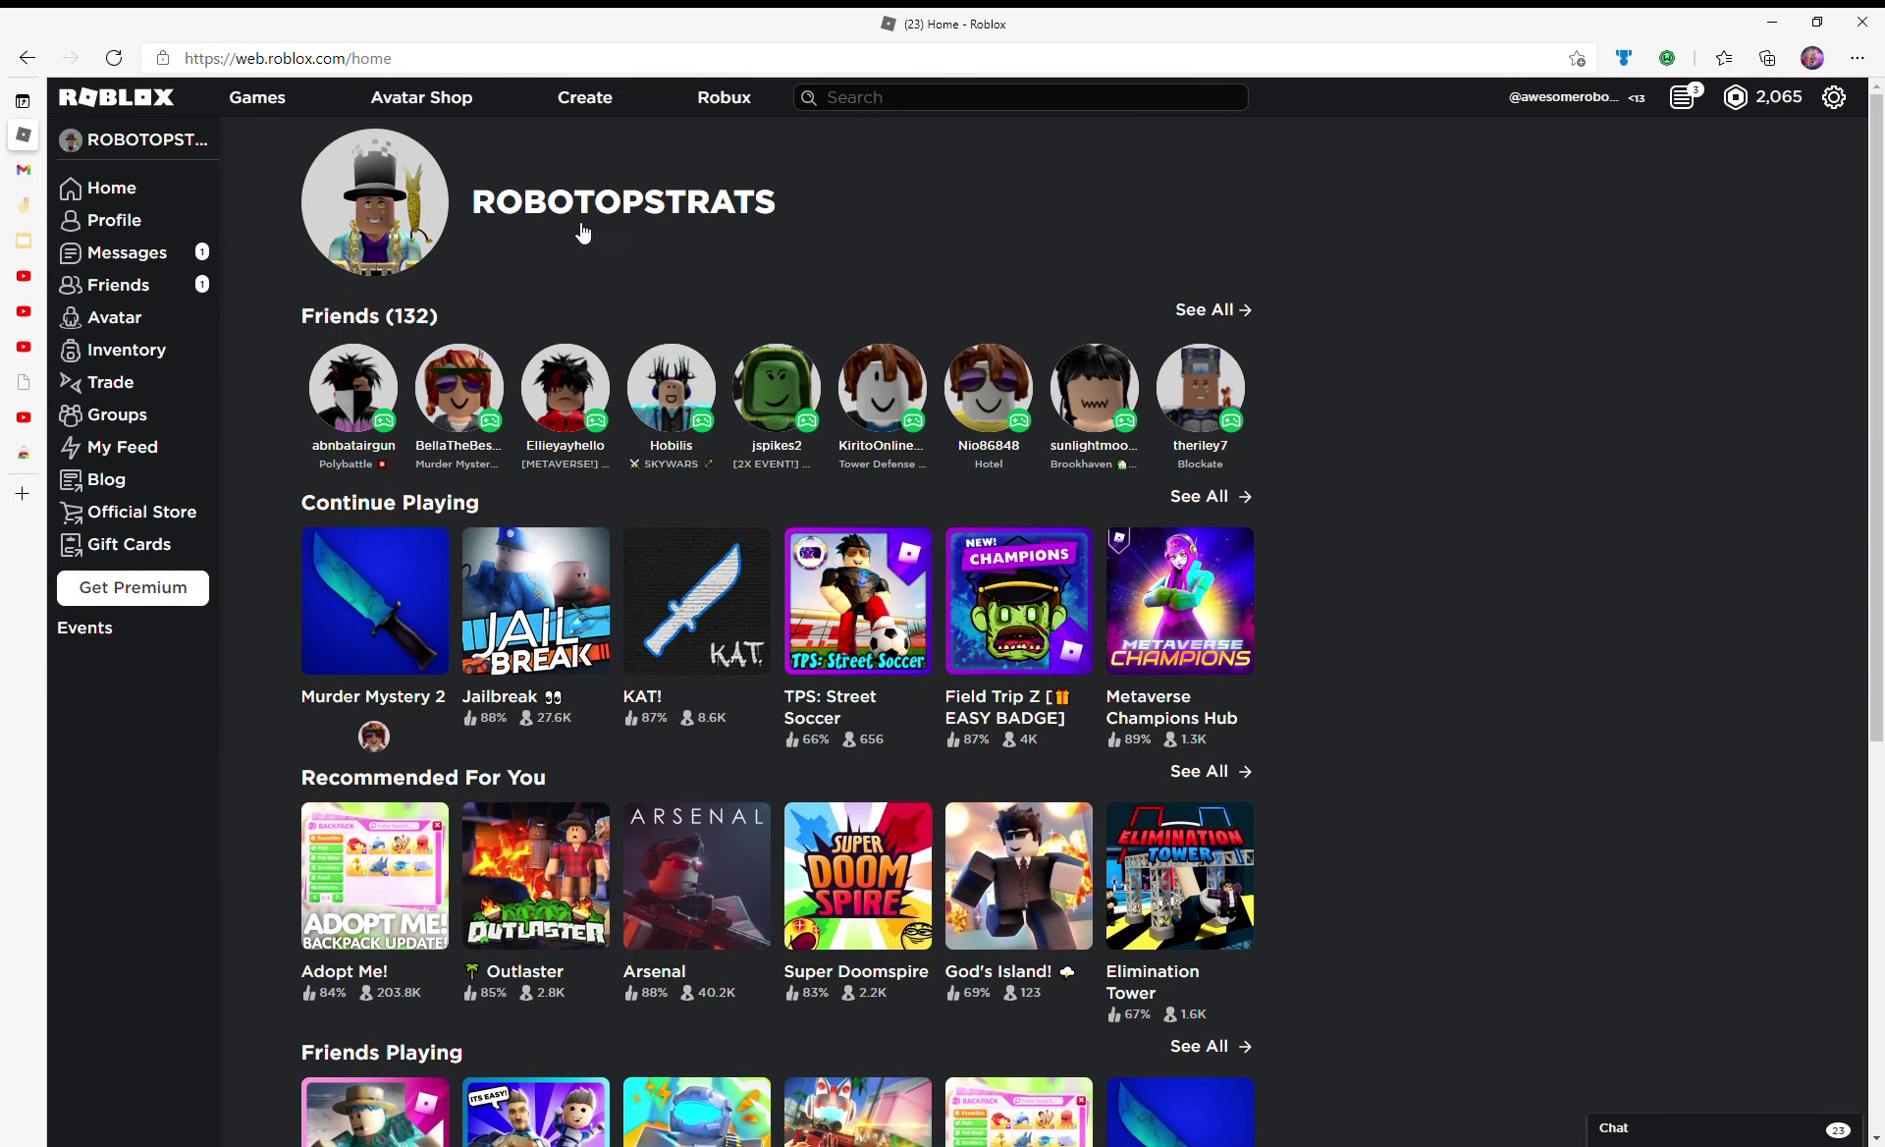
{"action": "mouse_move", "coordinate": [857, 209]}
{"action": "left_mouse_down"}
{"action": "mouse_move", "coordinate": [488, 205]}
{"action": "mouse_move", "coordinate": [993, 224]}
{"action": "left_mouse_up"}
{"action": "scroll", "coordinate": [1276, 329], "scroll_direction": "down", "scroll_amount": 5}
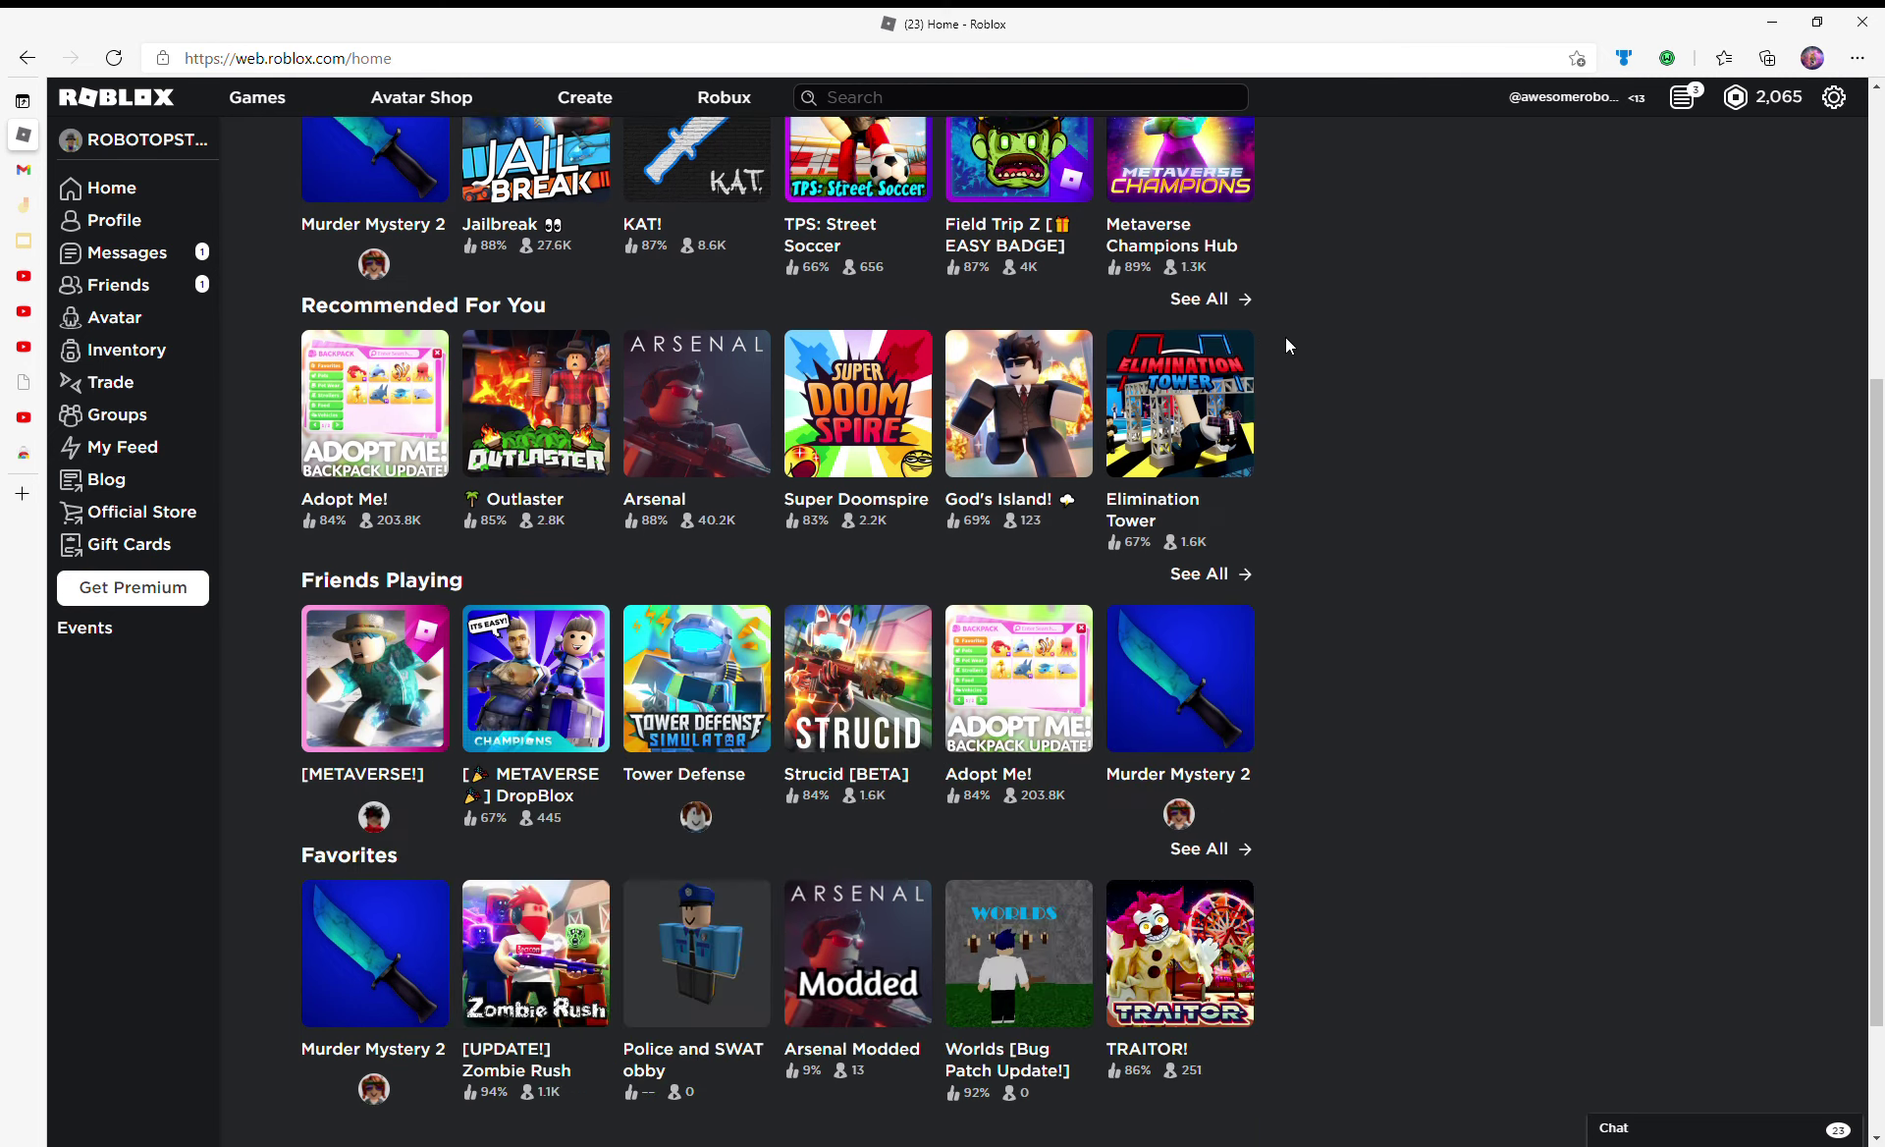
{"action": "scroll", "coordinate": [1478, 275], "scroll_direction": "up", "scroll_amount": 5}
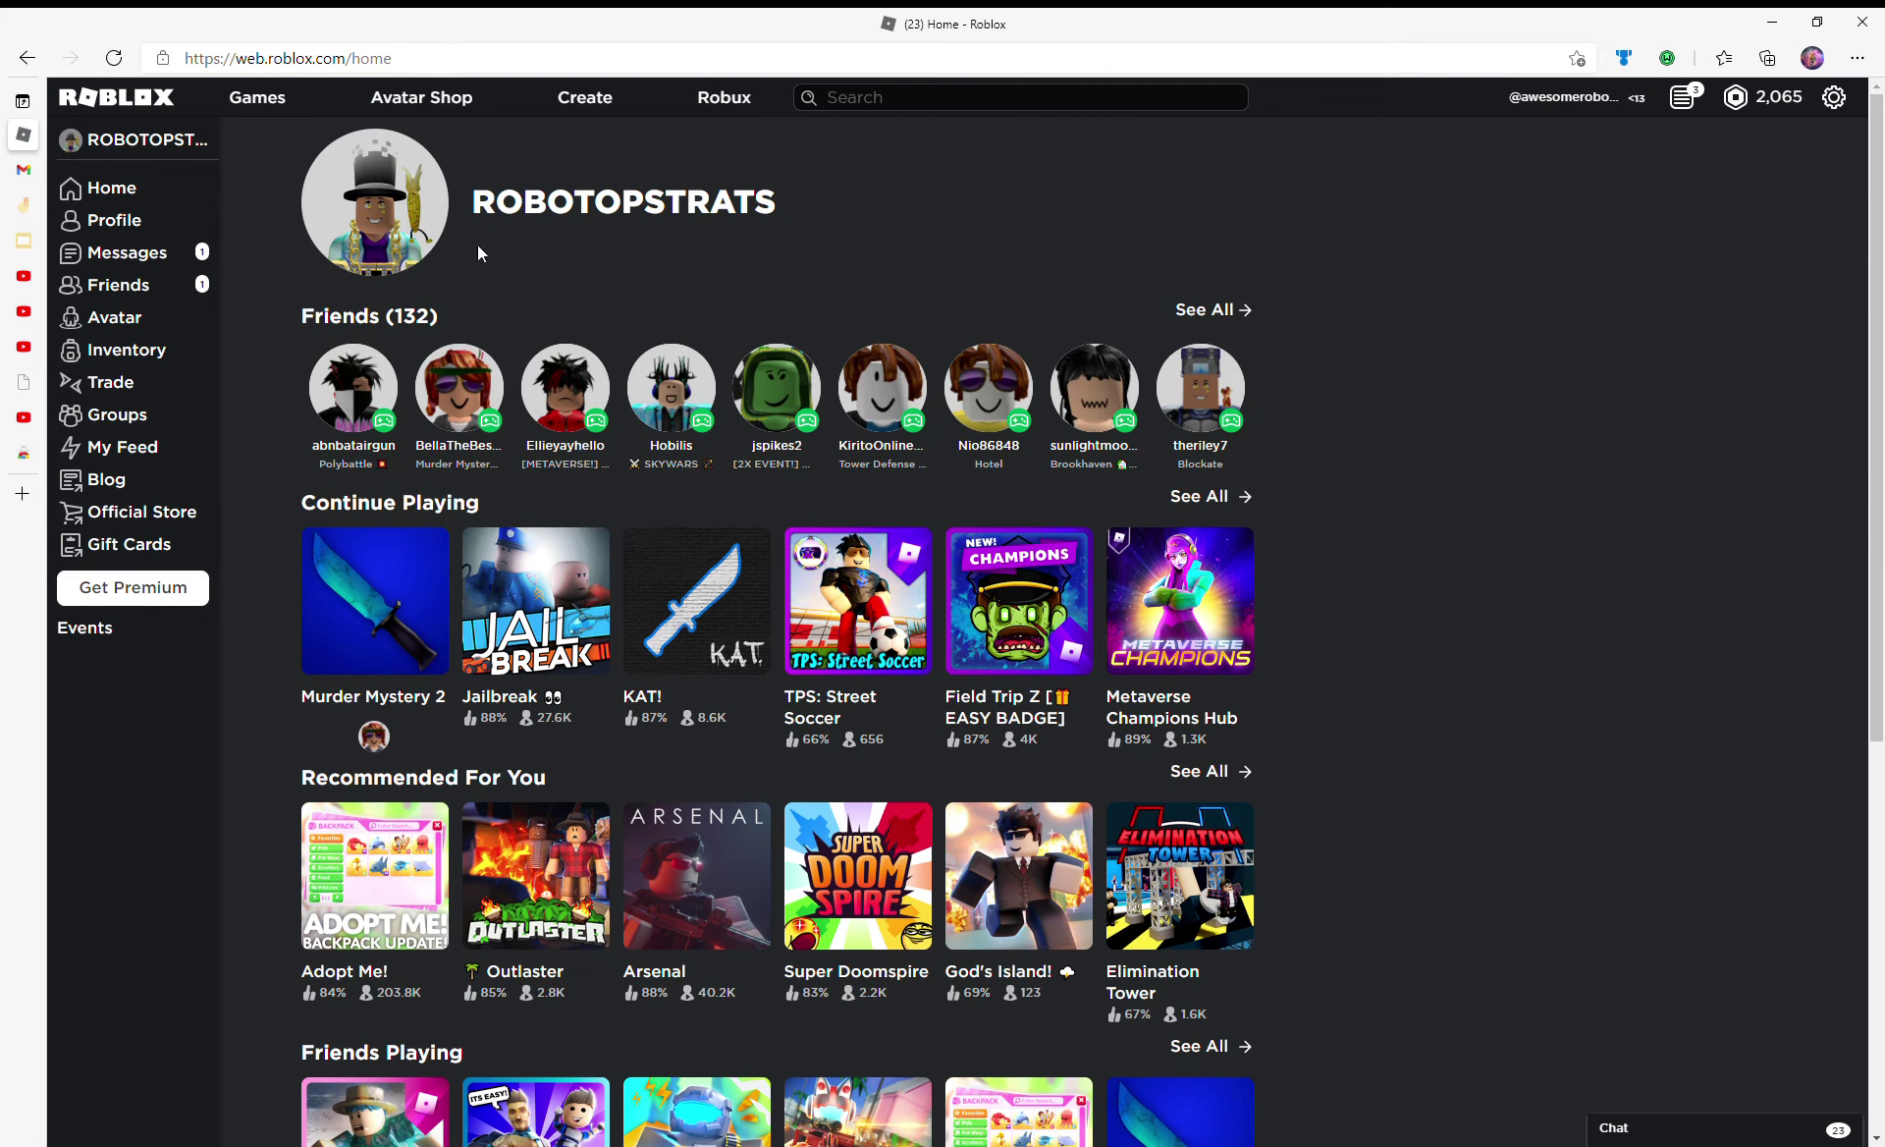